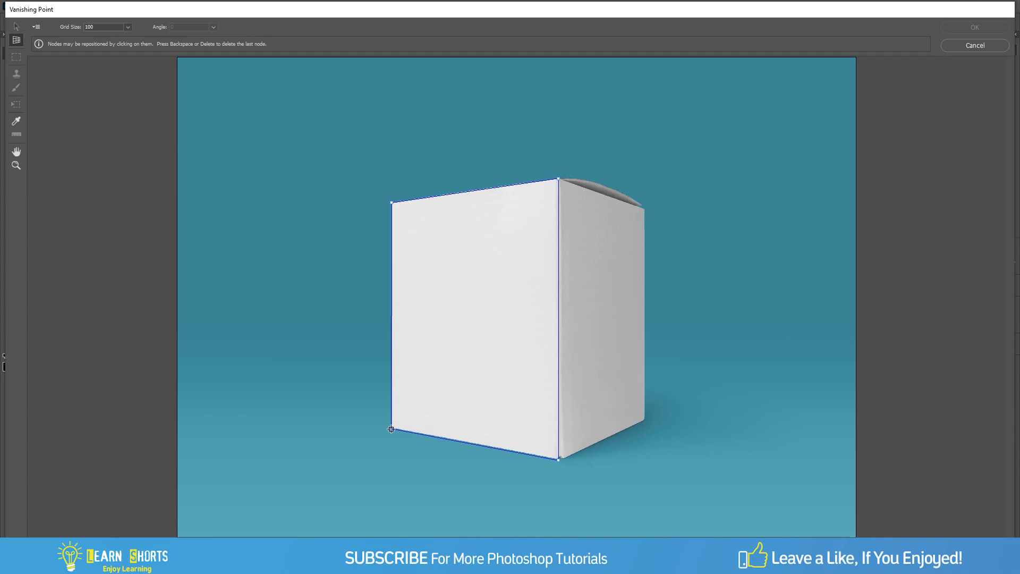
# - Complete the perspective plane over the box's front face and align its bottom corner nearest the side face with the box corner
pyautogui.click(391, 429)
pyautogui.press('z')
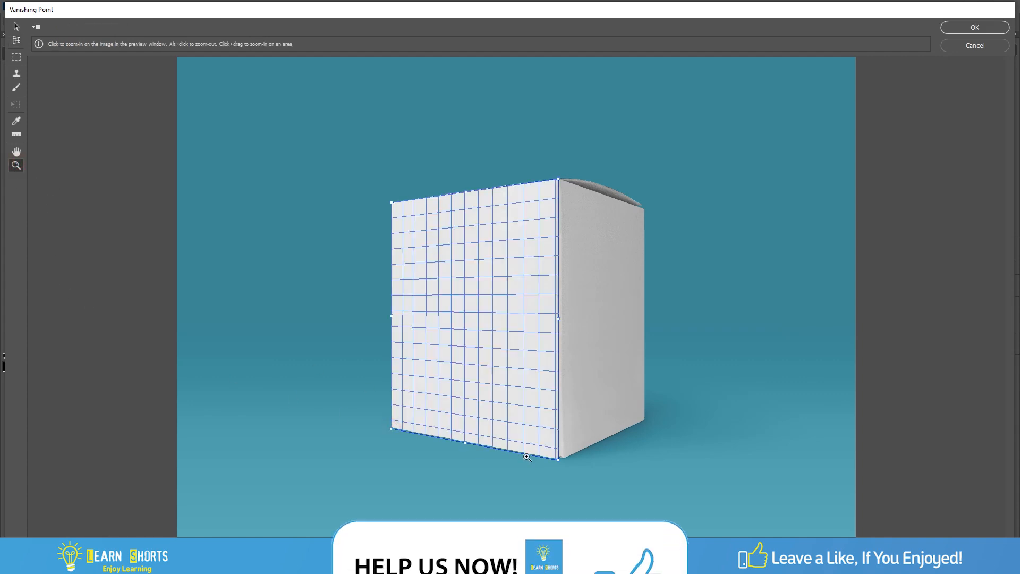
pyautogui.click(558, 458)
pyautogui.click(593, 447)
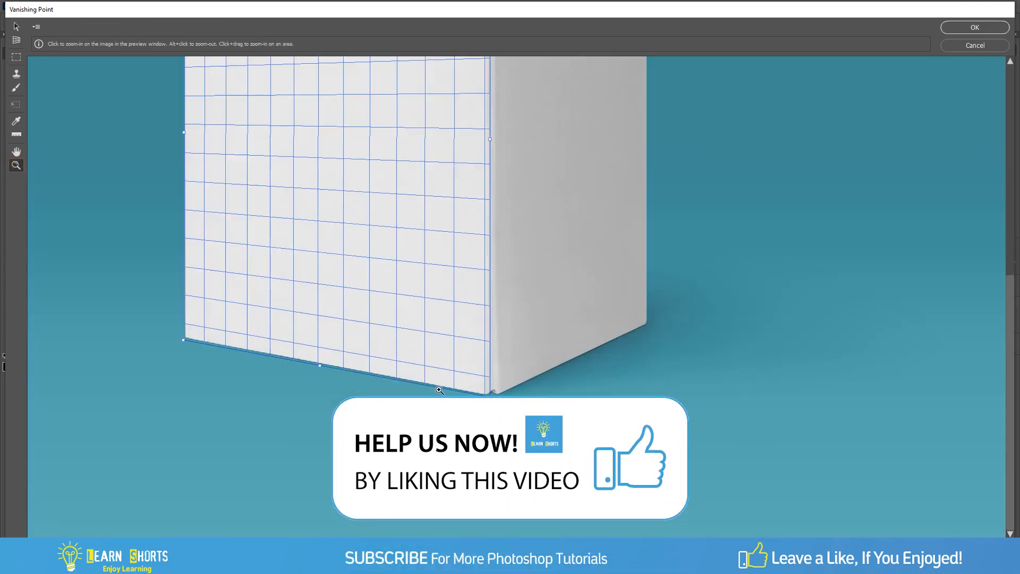
pyautogui.click(16, 43)
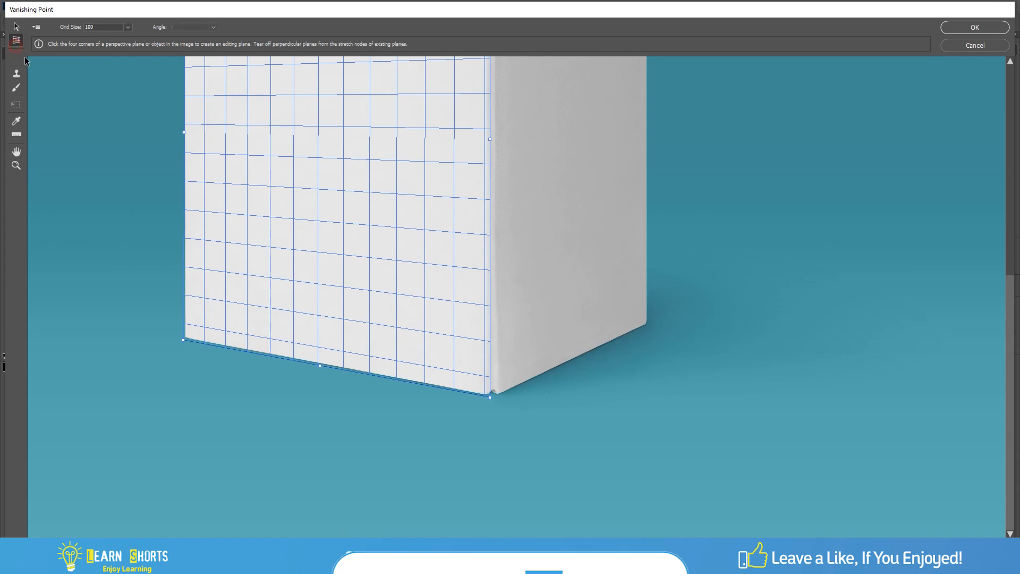
pyautogui.moveTo(489, 399); pyautogui.dragTo(489, 396)
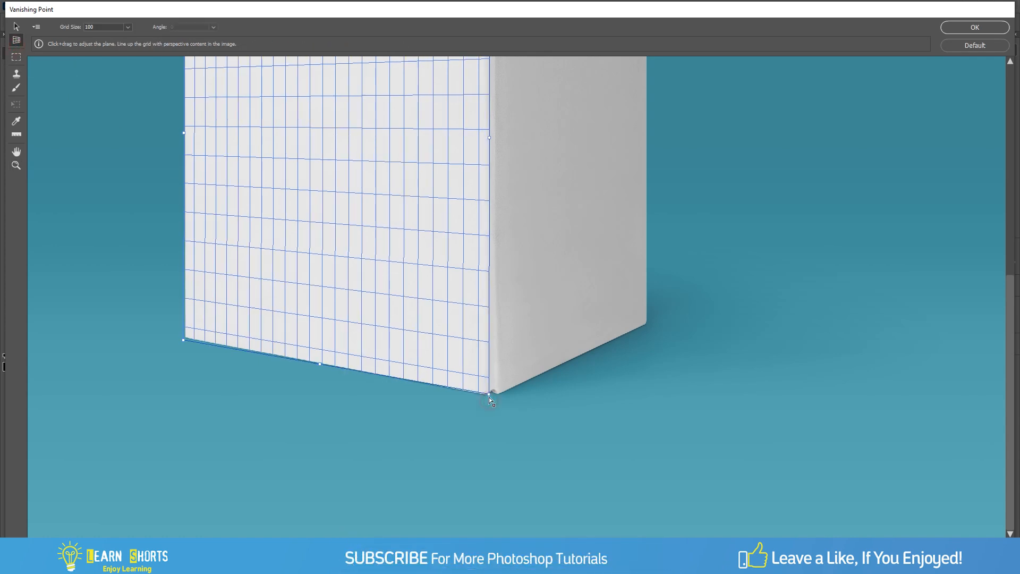
# - Examine how the perspective plane's edges and corners line up with the box's front face
pyautogui.press('space')
pyautogui.moveTo(271, 273); pyautogui.dragTo(321, 328)
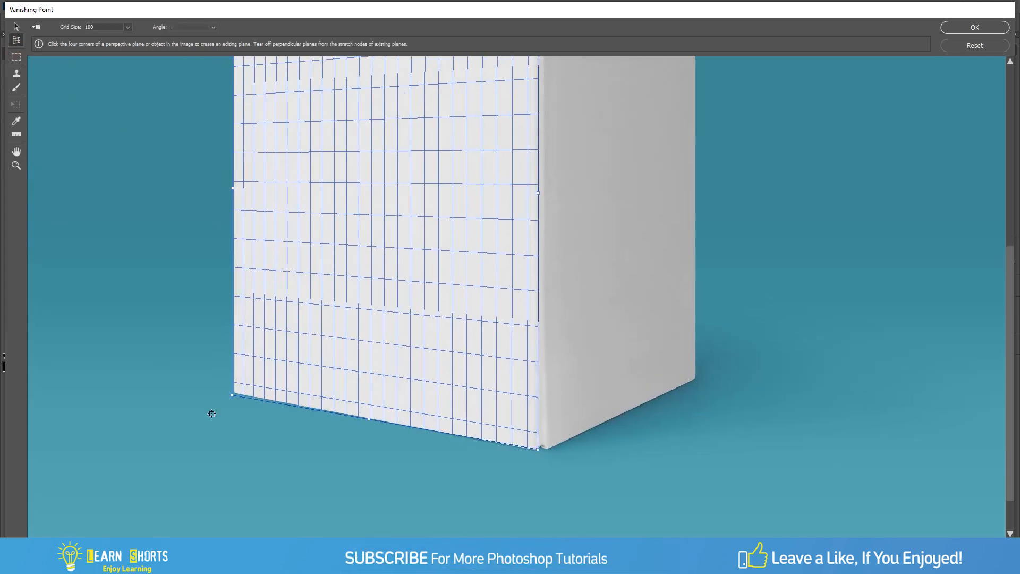
pyautogui.scroll(4, 211, 414)
pyautogui.press('space')
pyautogui.moveTo(266, 207); pyautogui.dragTo(276, 307)
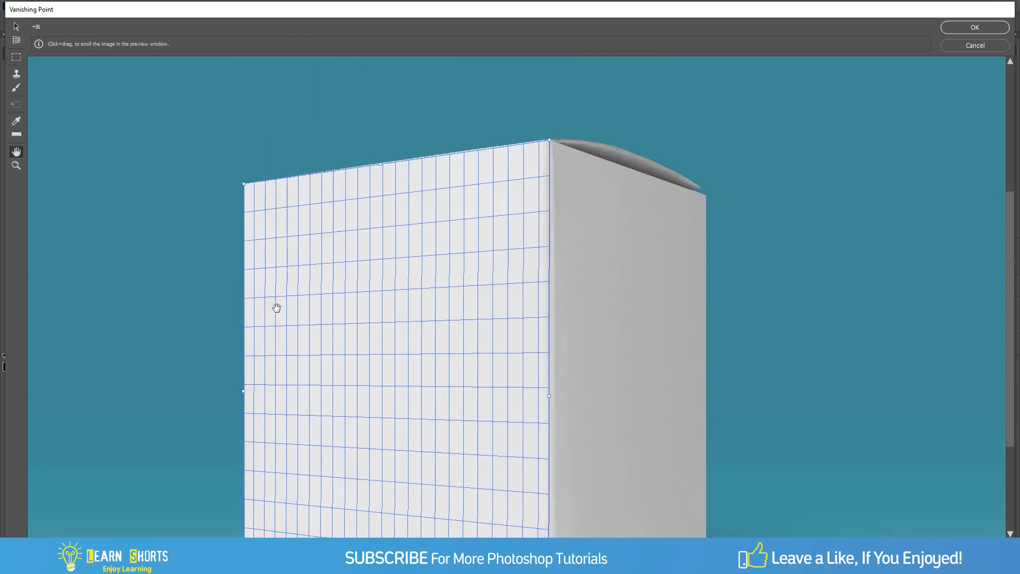
pyautogui.press('z')
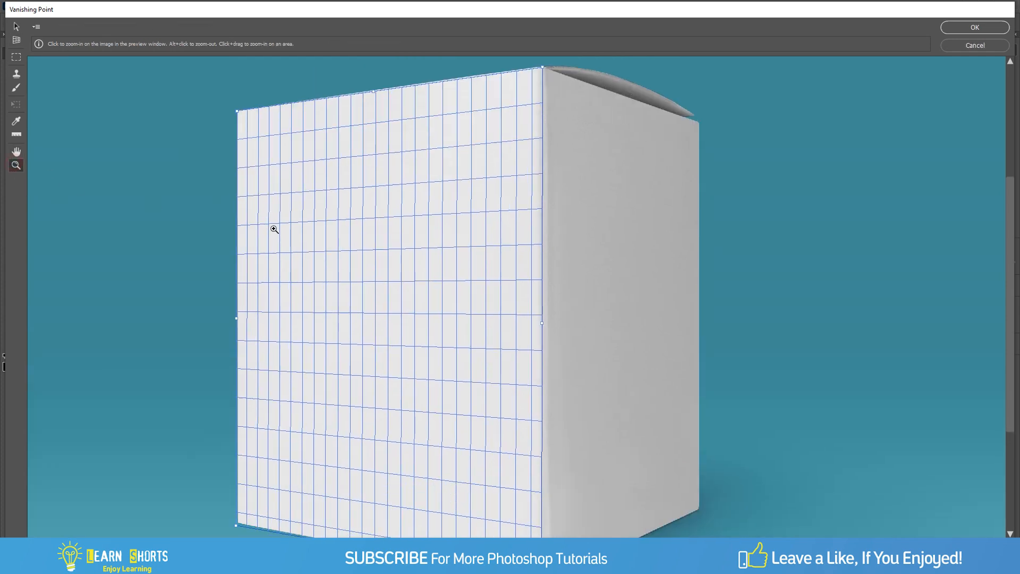
pyautogui.press('alt')
pyautogui.keyDown('alt'); pyautogui.click(282, 233); pyautogui.keyUp('alt')
pyautogui.keyDown('alt'); pyautogui.click(284, 234); pyautogui.keyUp('alt')
pyautogui.press('space')
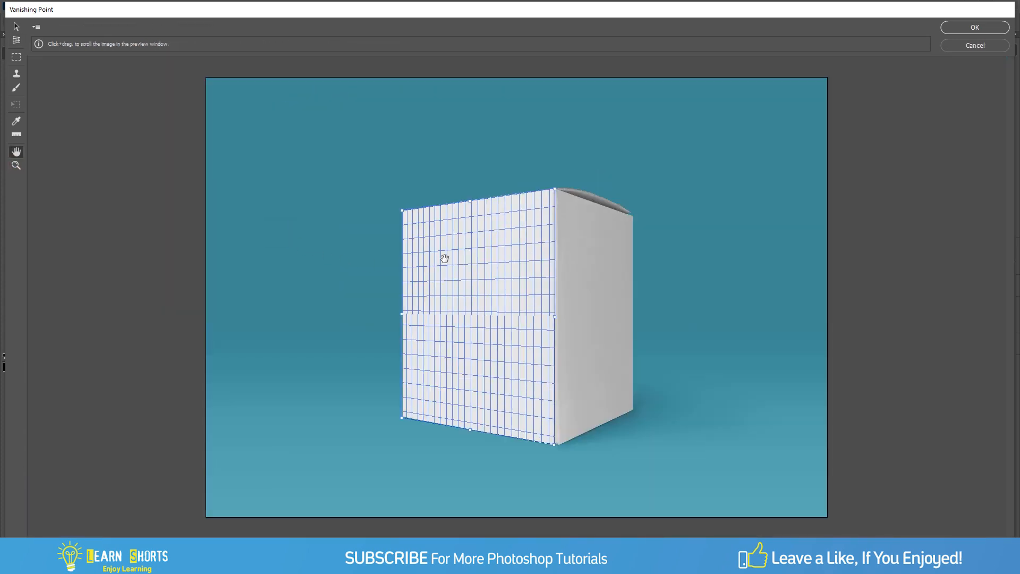
# - Paste the Learn Shorts artwork, scale it down proportionally and move it onto the front face's perspective plane
pyautogui.press('c')
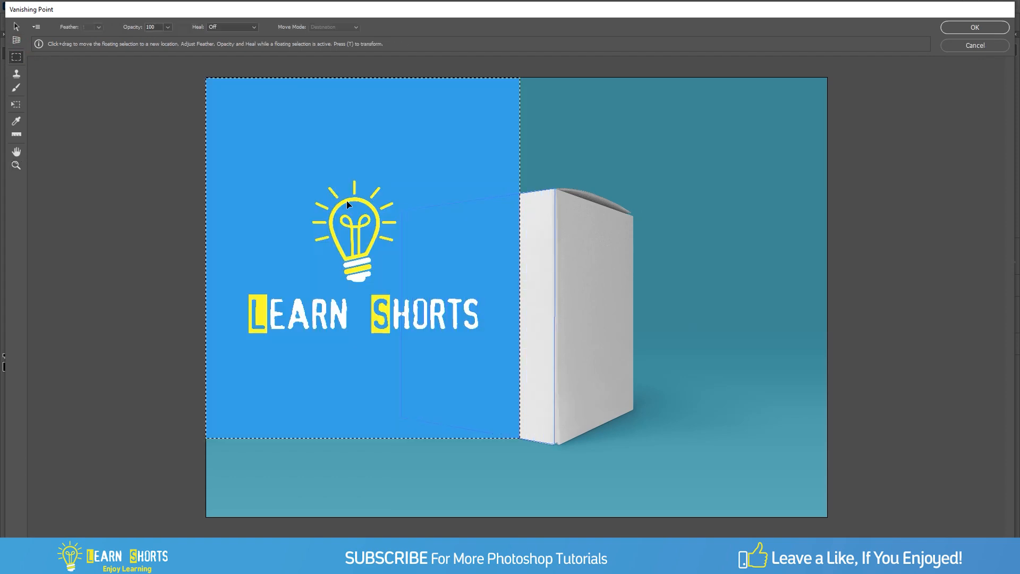
pyautogui.click(16, 105)
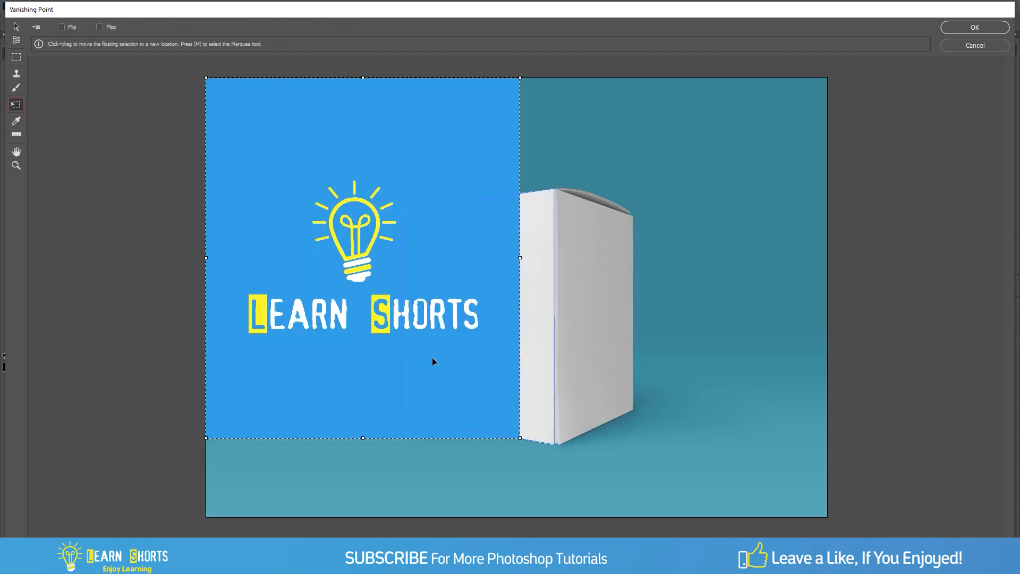
pyautogui.moveTo(518, 438); pyautogui.dragTo(435, 333)
pyautogui.moveTo(388, 292); pyautogui.dragTo(497, 408)
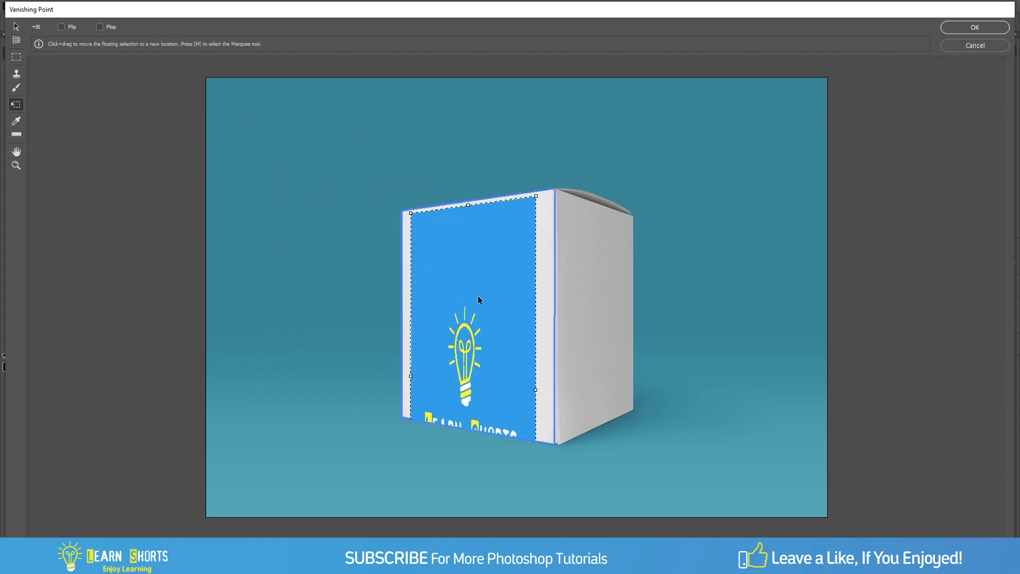
# - Resize and reposition the artwork until it covers the box's whole front face with the logo centred, and apply the filter
pyautogui.moveTo(477, 296); pyautogui.dragTo(480, 307)
pyautogui.moveTo(536, 204); pyautogui.dragTo(514, 239)
pyautogui.moveTo(482, 322); pyautogui.dragTo(486, 269)
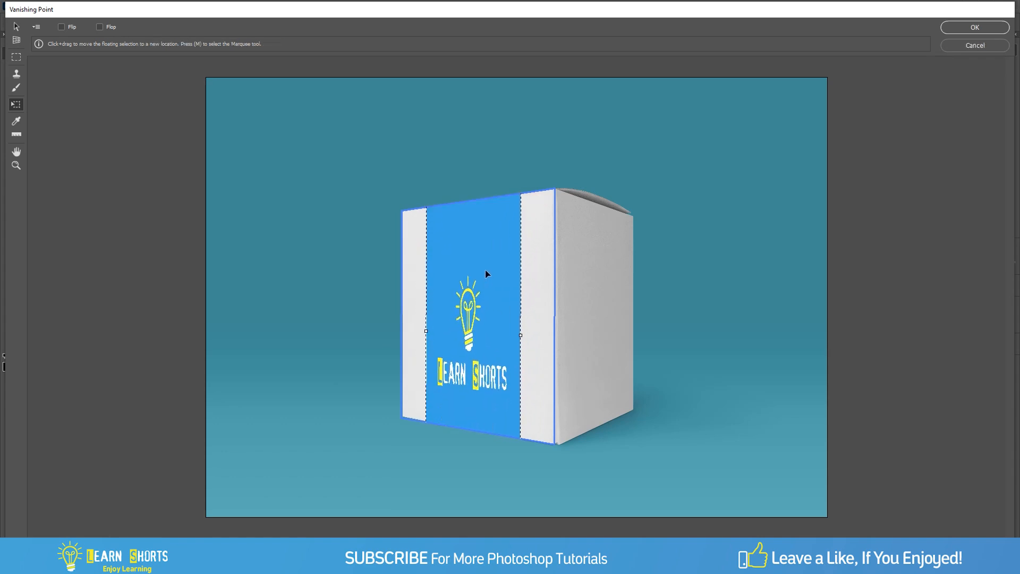
pyautogui.moveTo(518, 336); pyautogui.dragTo(505, 305)
pyautogui.moveTo(533, 428); pyautogui.dragTo(546, 440)
pyautogui.moveTo(521, 361); pyautogui.dragTo(520, 390)
pyautogui.moveTo(547, 317); pyautogui.dragTo(554, 317)
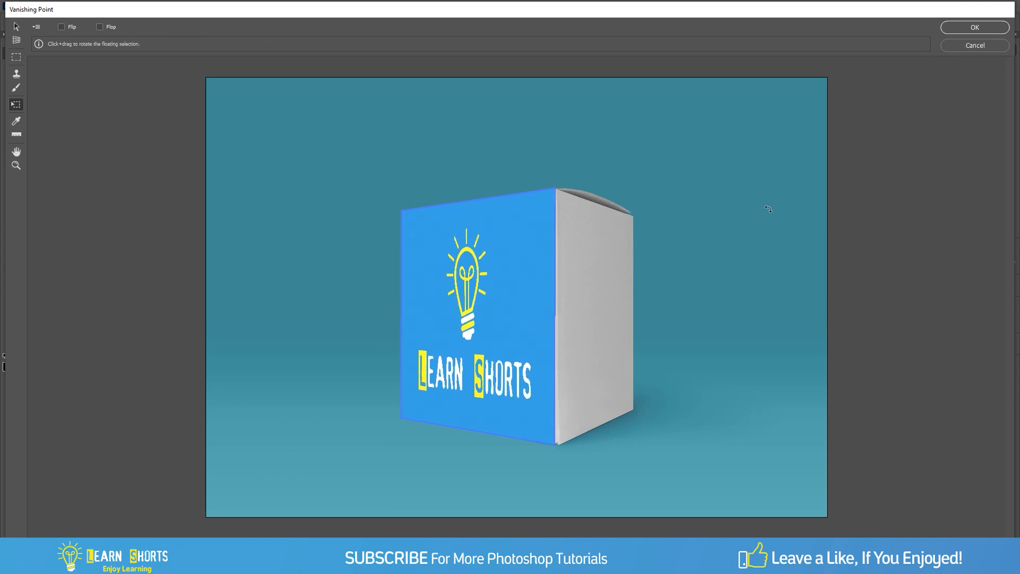
pyautogui.click(954, 30)
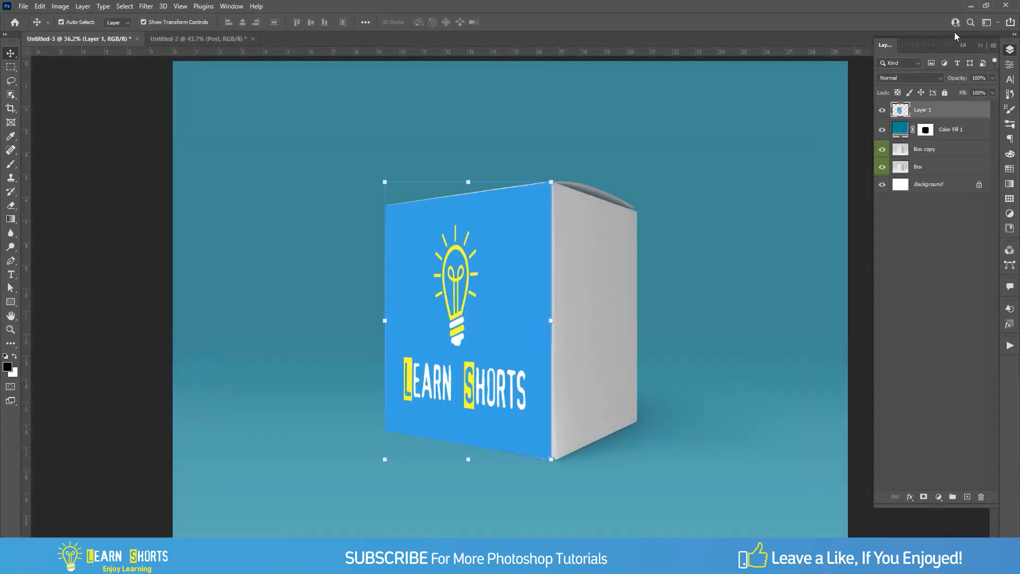
# - Add a new empty layer above Layer 1 and open the Vanishing Point filter on it
pyautogui.click(921, 282)
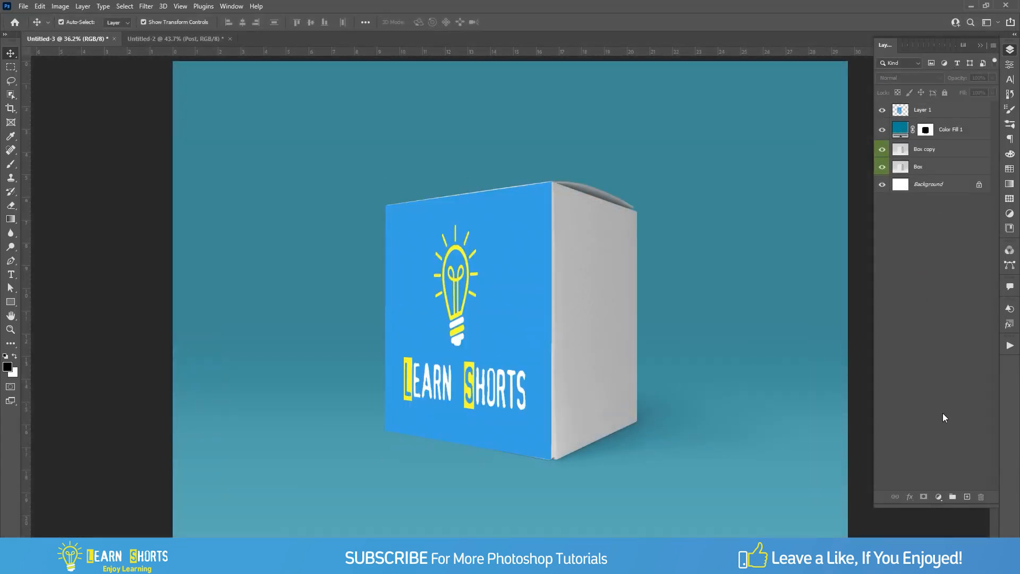
pyautogui.click(968, 497)
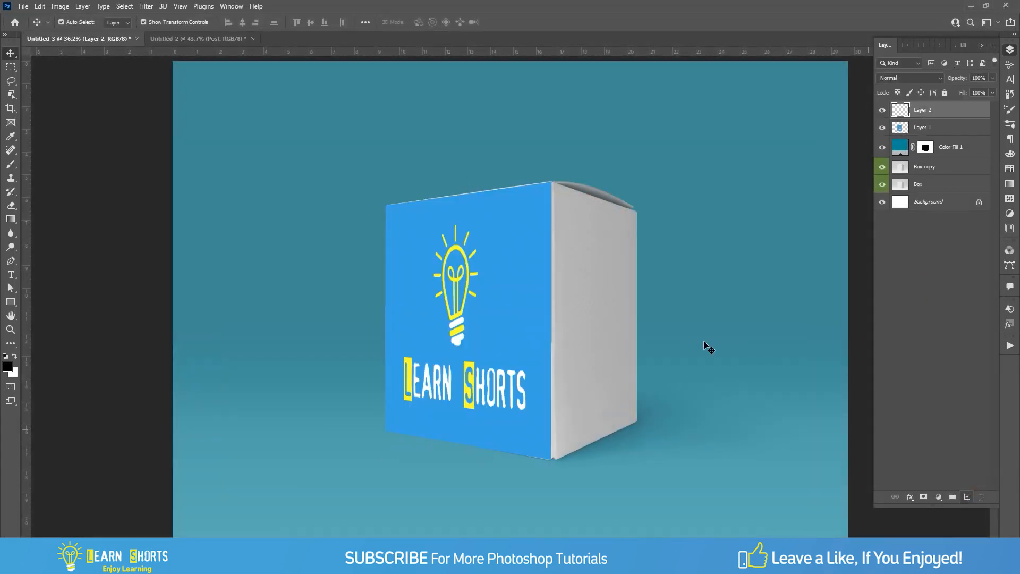
pyautogui.click(149, 7)
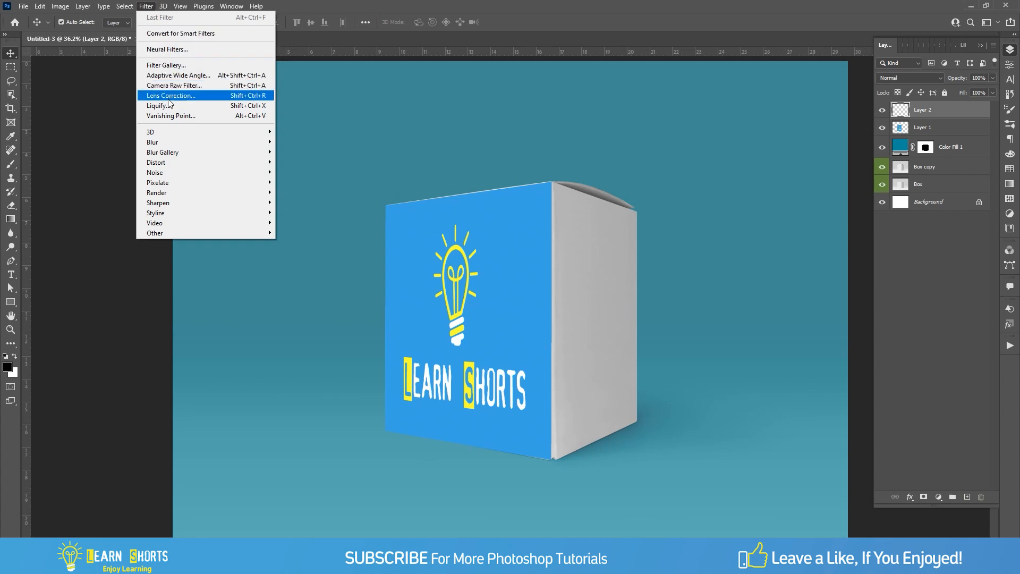
pyautogui.click(214, 117)
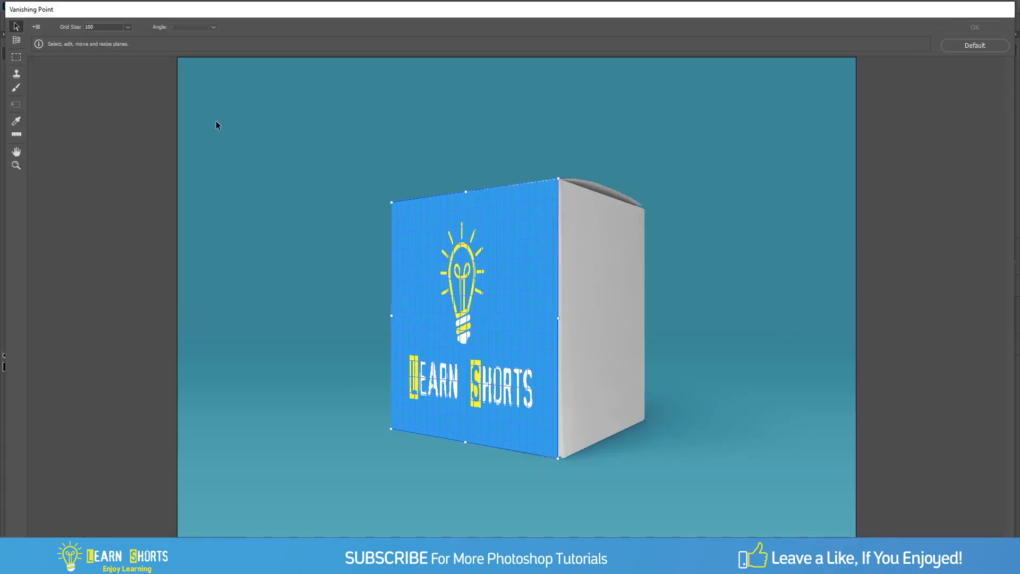
# - Create a perspective plane over the box's blank side face from its four corners and fine-tune the two outer corners
pyautogui.click(21, 41)
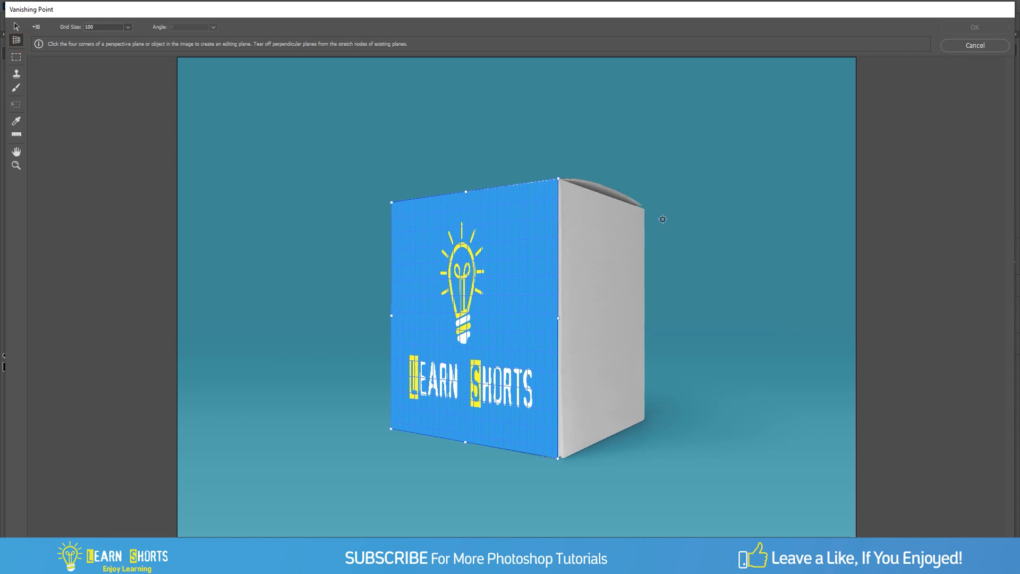
pyautogui.click(647, 211)
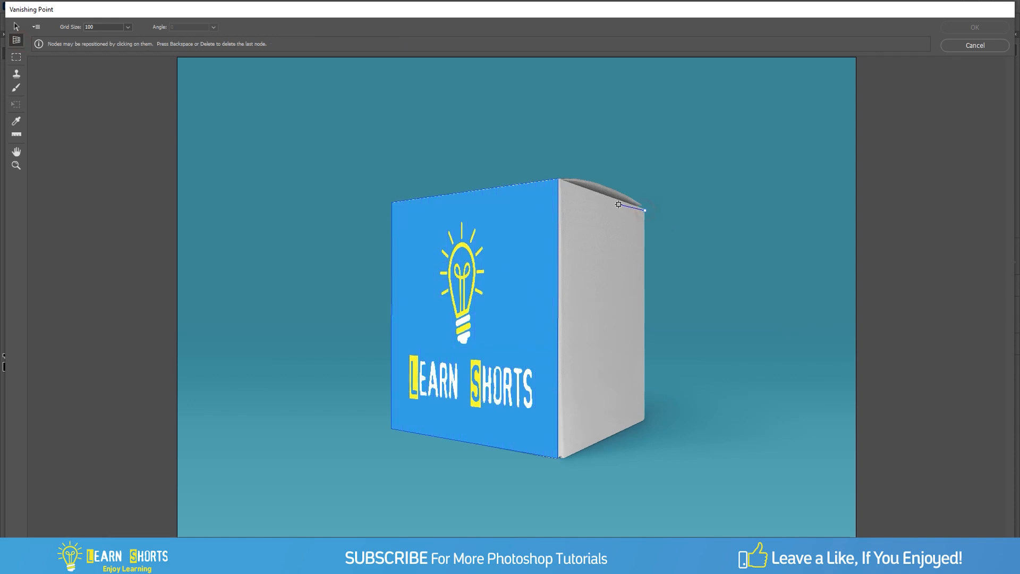
pyautogui.click(561, 179)
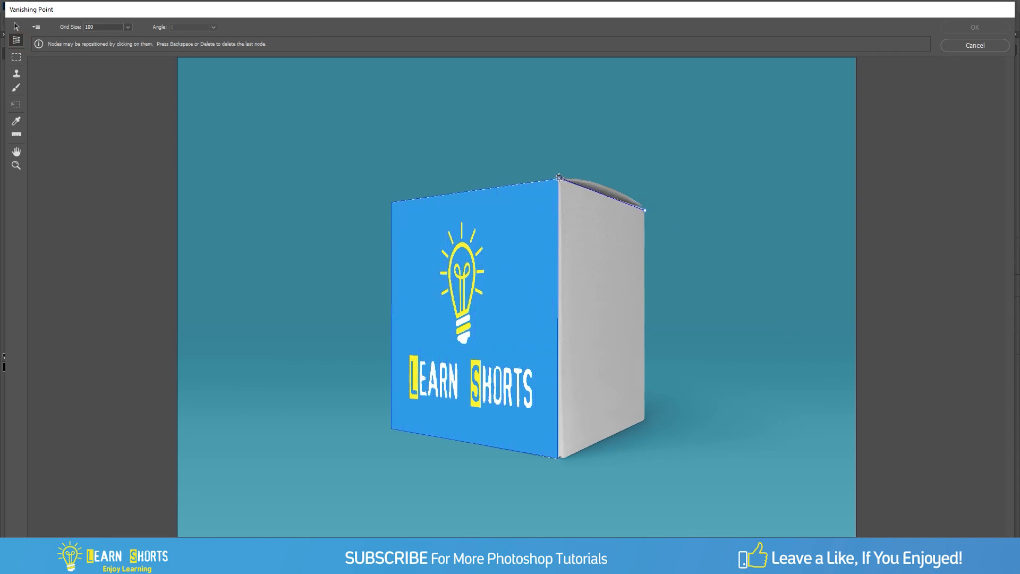
pyautogui.click(560, 460)
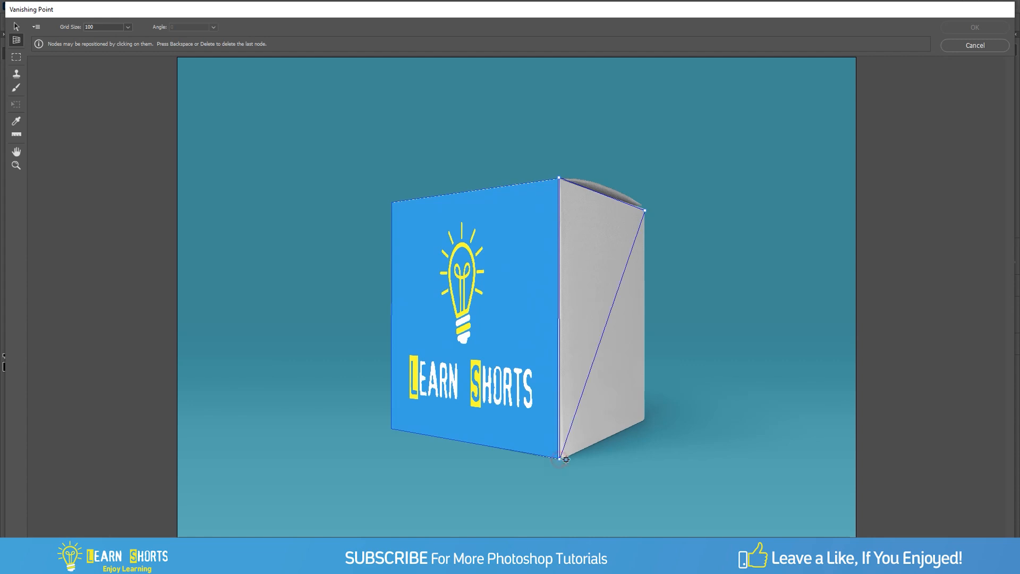
pyautogui.click(647, 422)
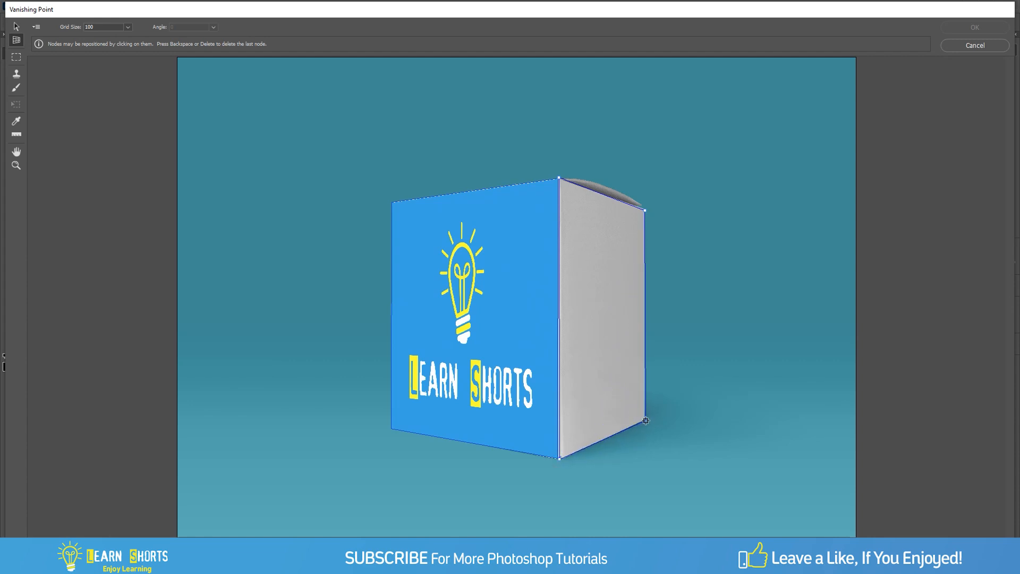
pyautogui.moveTo(645, 210); pyautogui.dragTo(645, 209)
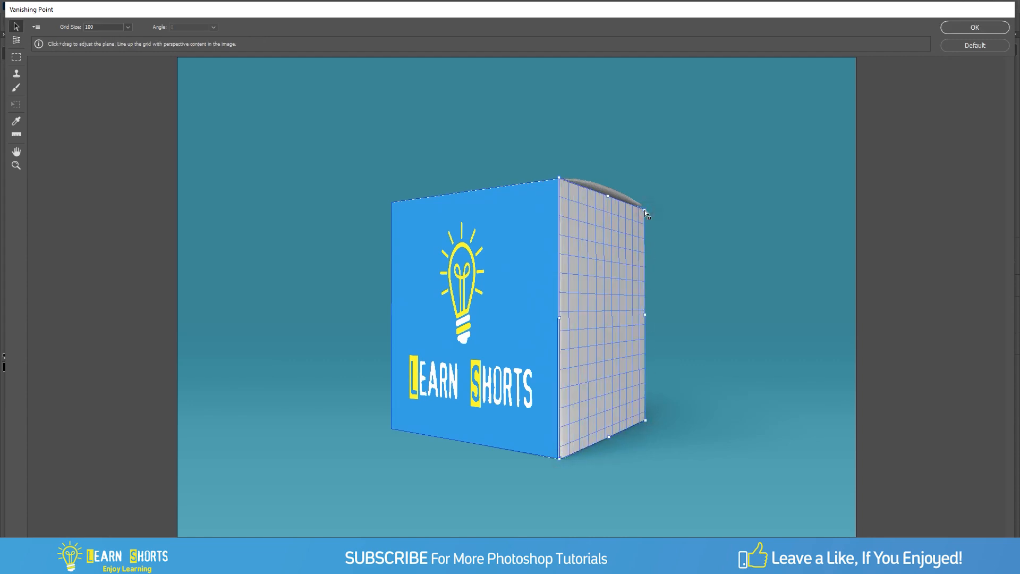
pyautogui.moveTo(647, 421); pyautogui.dragTo(646, 421)
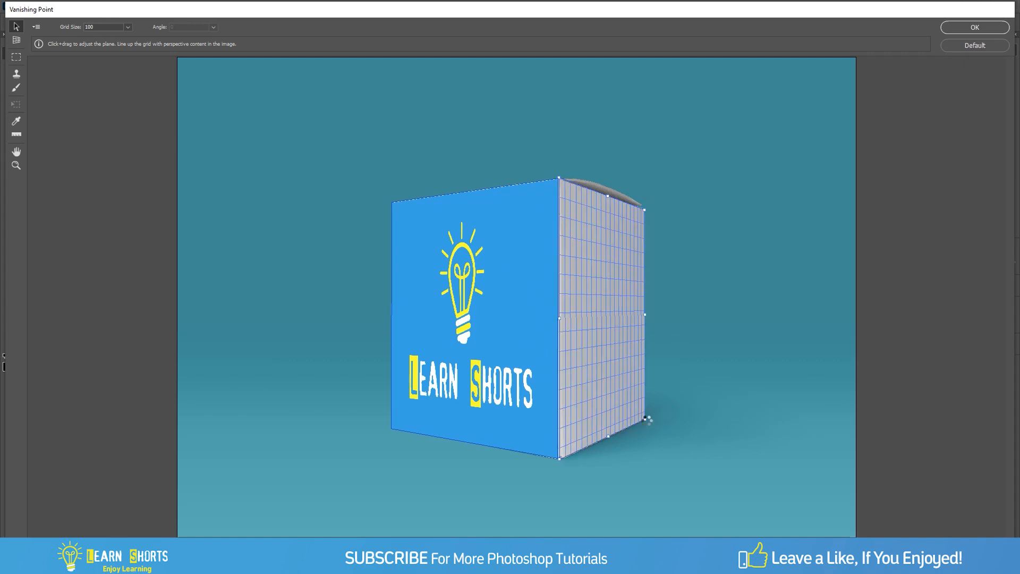
# - Paste the Learn Shorts artwork again, shrink it and move it onto the side face's perspective plane
pyautogui.hotkey('ctrl', 'v')
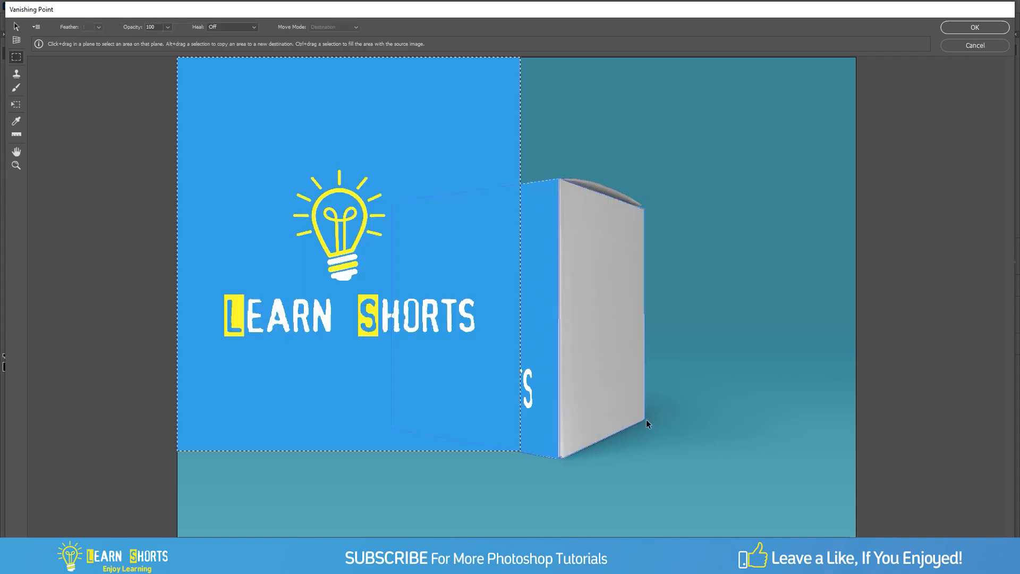
pyautogui.click(16, 105)
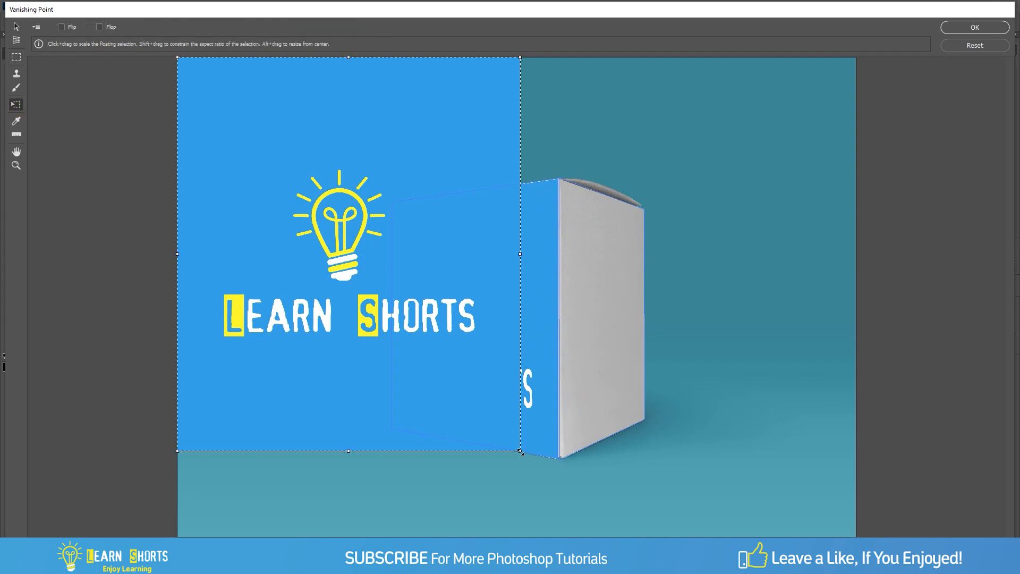
pyautogui.moveTo(521, 453); pyautogui.dragTo(404, 317)
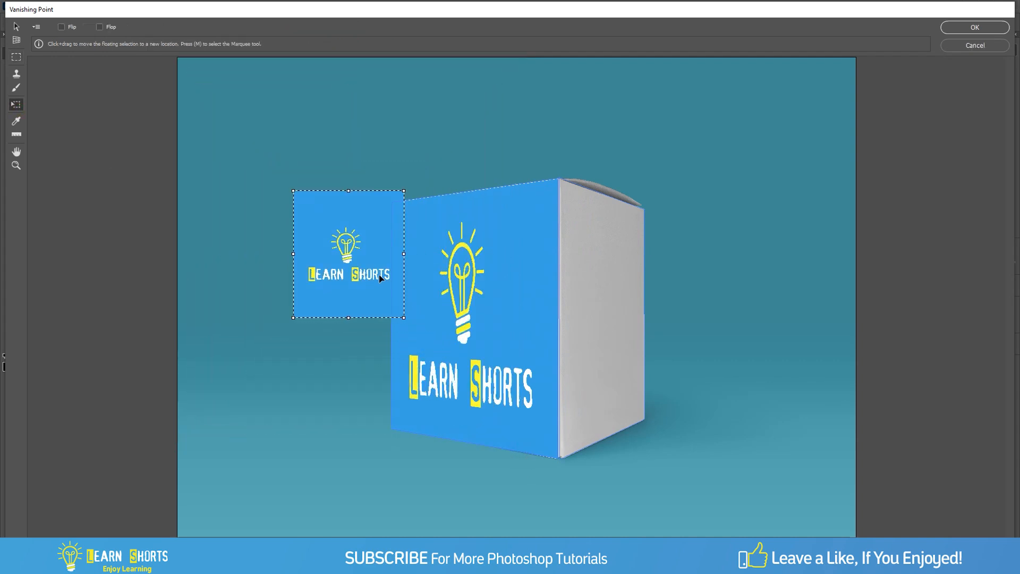
pyautogui.moveTo(378, 274); pyautogui.dragTo(649, 485)
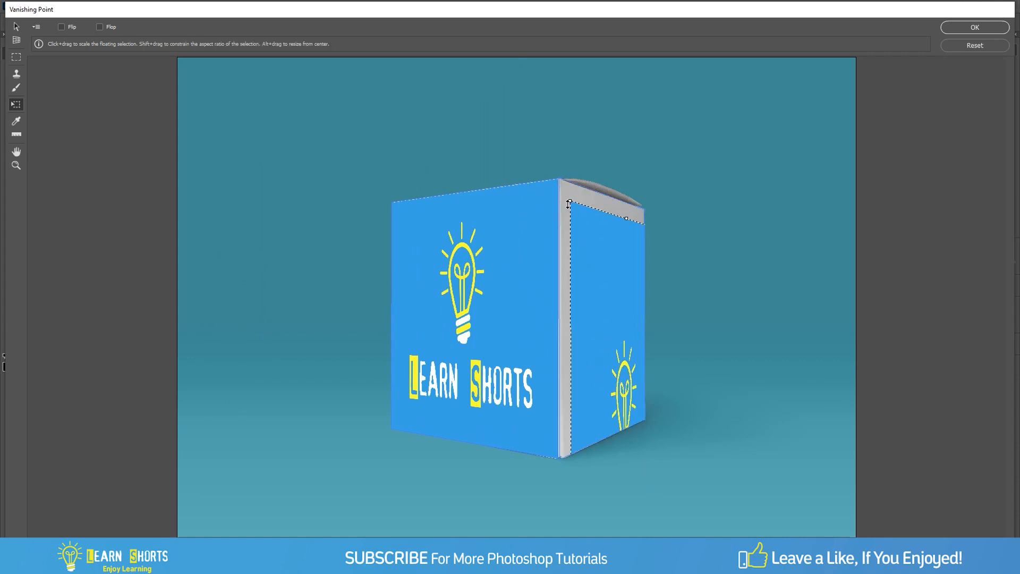
# - Resize and reposition the artwork to cover the box's whole side face with the logo centred, apply the filter and deselect the layer
pyautogui.moveTo(571, 200); pyautogui.dragTo(596, 319)
pyautogui.moveTo(623, 362); pyautogui.dragTo(604, 249)
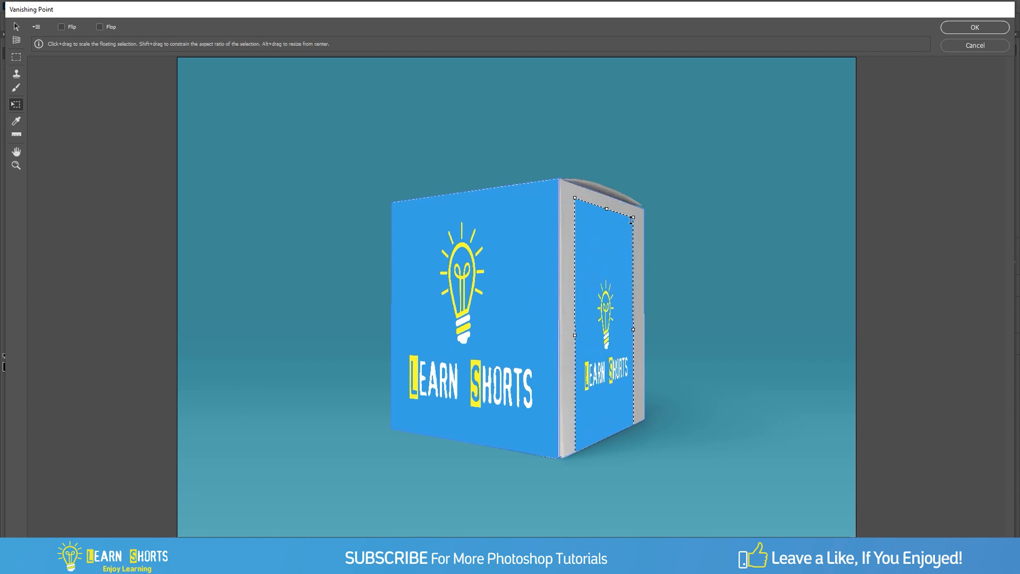
pyautogui.moveTo(632, 212); pyautogui.dragTo(658, 178)
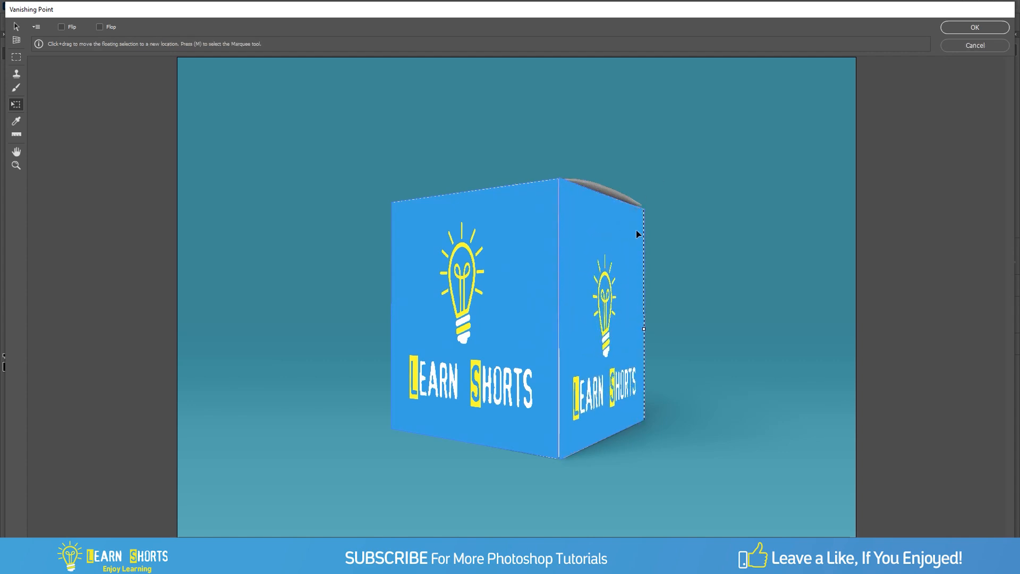
pyautogui.moveTo(624, 302); pyautogui.dragTo(621, 285)
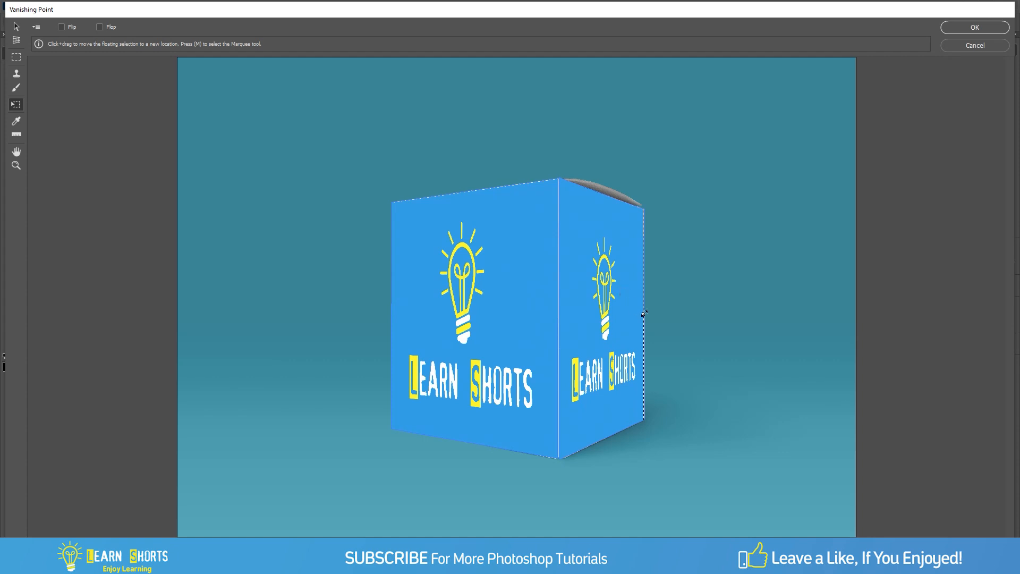
pyautogui.moveTo(644, 317); pyautogui.dragTo(649, 315)
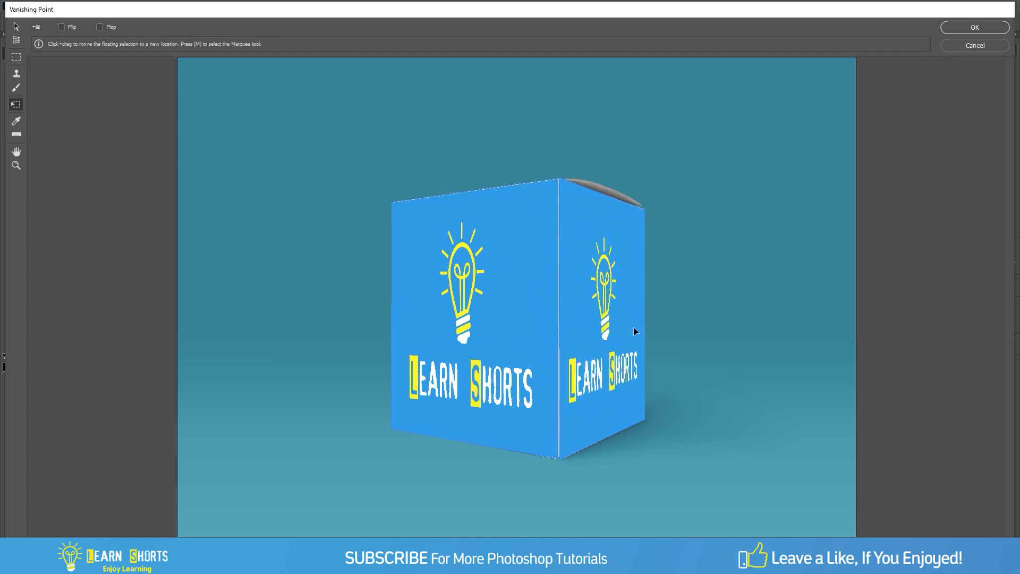
pyautogui.click(966, 30)
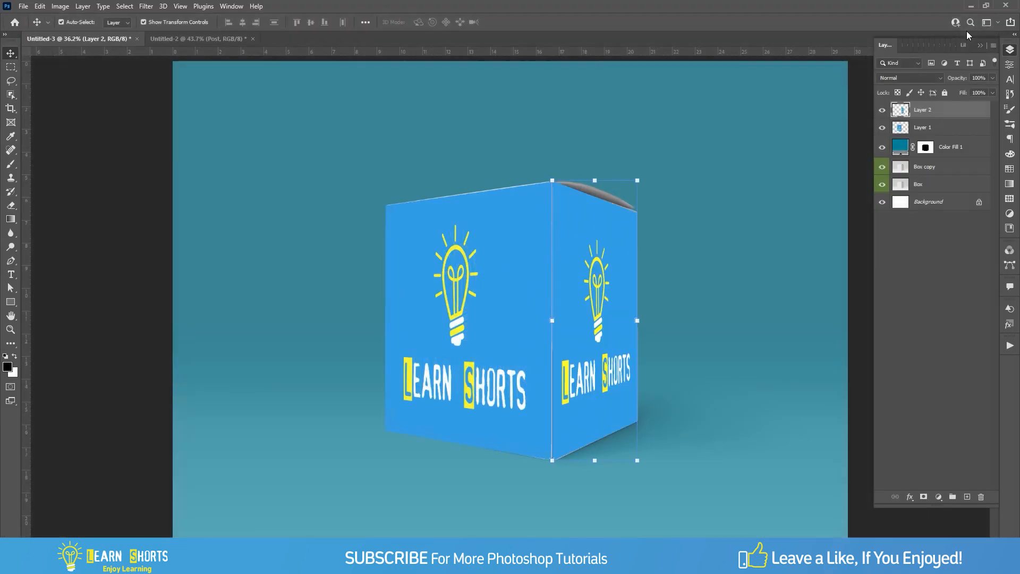
pyautogui.click(859, 370)
pyautogui.scroll(8, 556, 457)
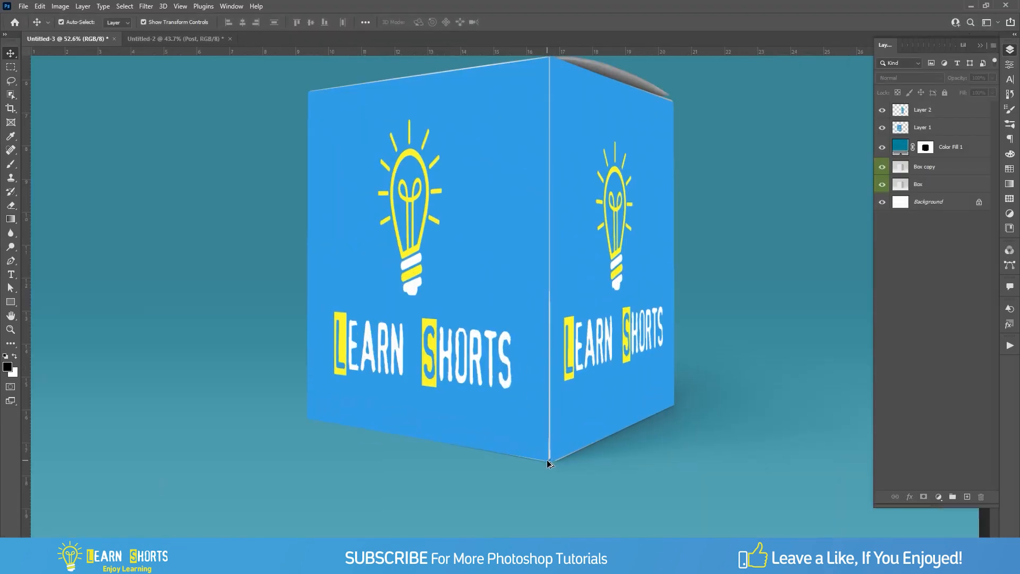
# - Select Layer 2 and stretch the side artwork's lower front corner outward to close the gap along the box's vertical front edge
pyautogui.scroll(5, 565, 441)
pyautogui.click(566, 441)
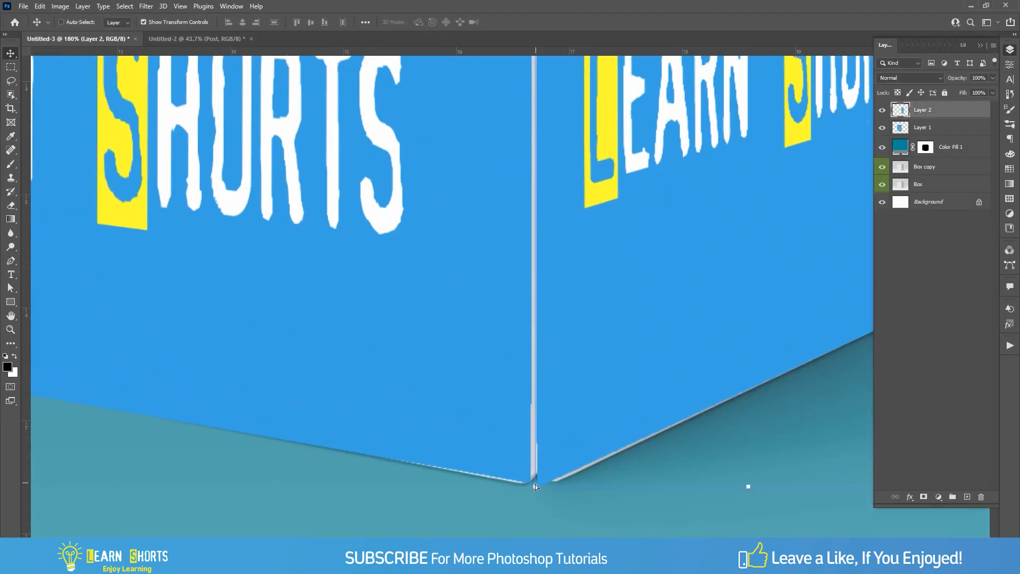
pyautogui.moveTo(534, 484); pyautogui.dragTo(529, 482)
pyautogui.moveTo(598, 412); pyautogui.dragTo(548, 371)
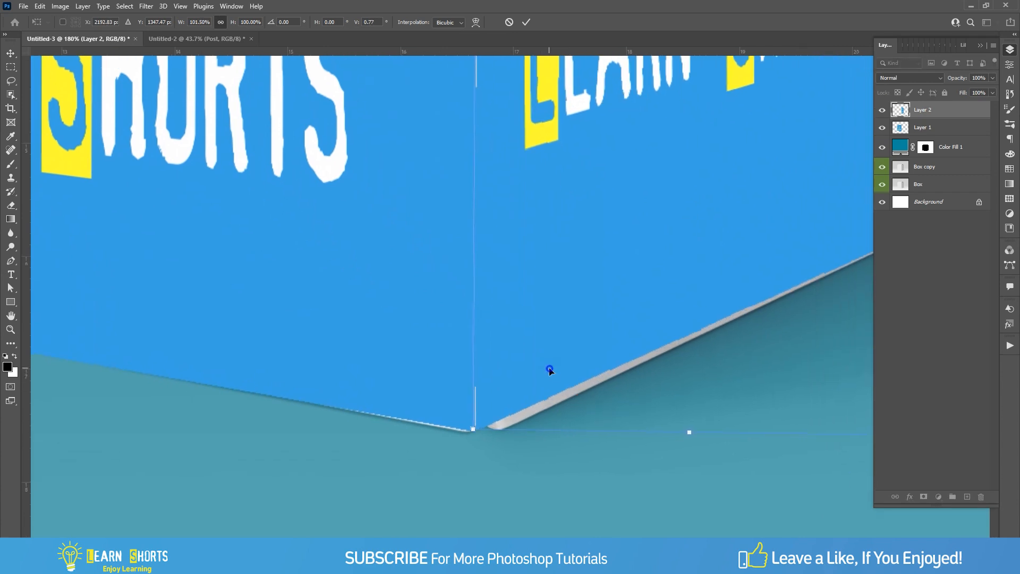
# - Warp the side artwork so its bottom edge and lower front corner follow the box's base
pyautogui.rightClick(550, 371)
pyautogui.click(568, 215)
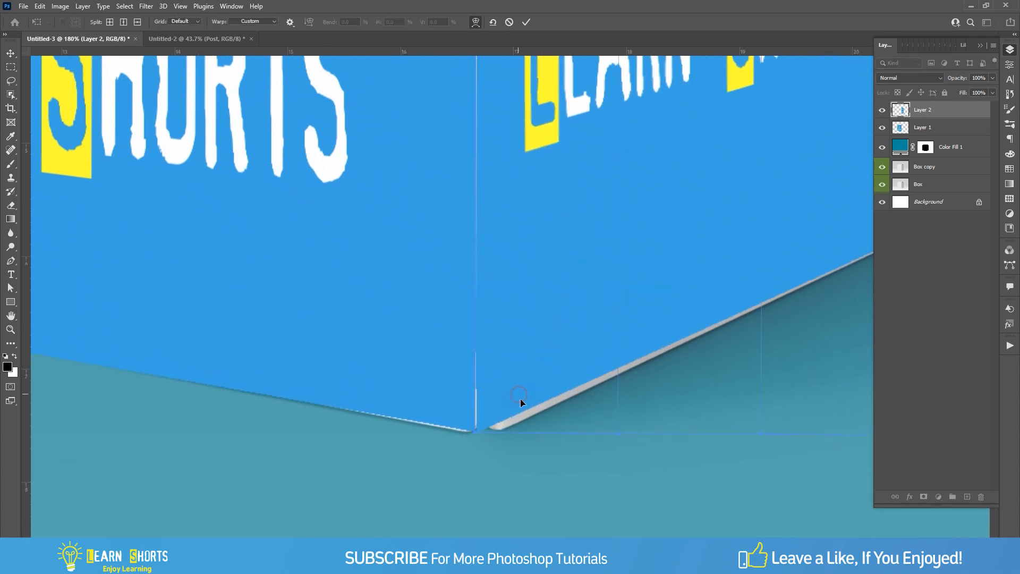
pyautogui.moveTo(521, 399); pyautogui.dragTo(521, 401)
pyautogui.moveTo(618, 435); pyautogui.dragTo(620, 451)
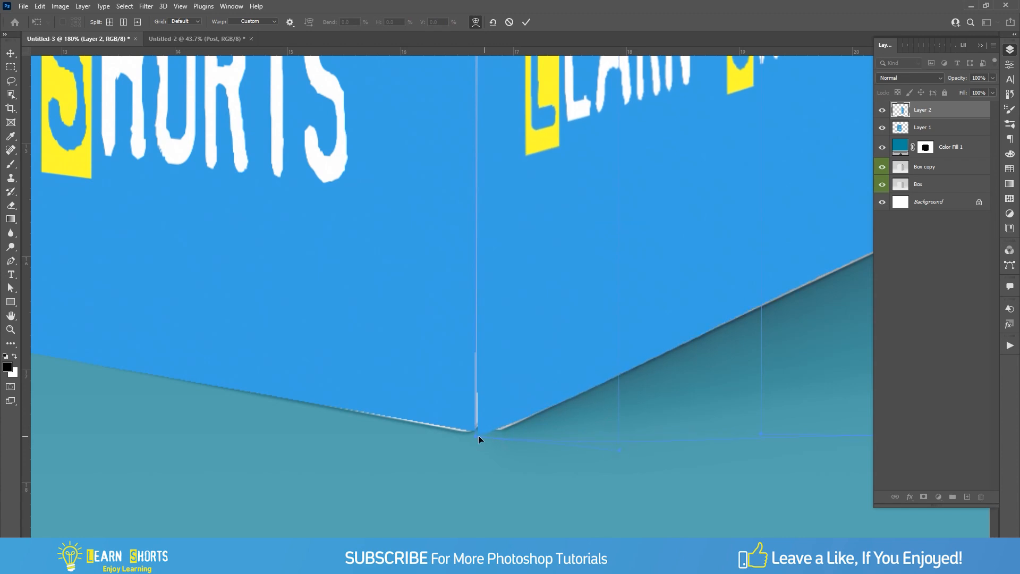
pyautogui.moveTo(476, 435); pyautogui.dragTo(474, 432)
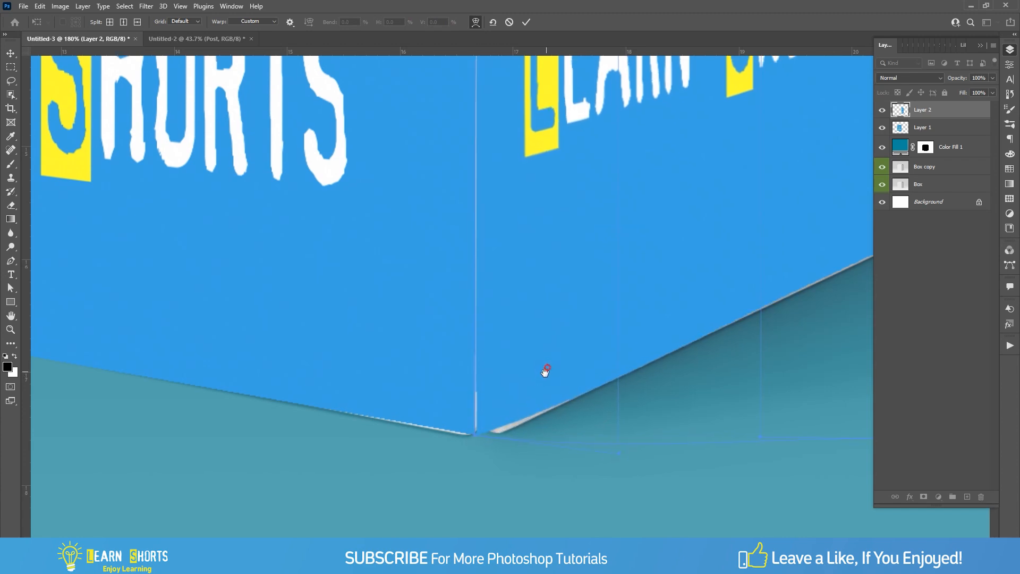
# - Fine-tune the warp along the side artwork's upper edge to fit the box's top front corner and apply the transform
pyautogui.moveTo(638, 327); pyautogui.dragTo(556, 371)
pyautogui.moveTo(638, 349); pyautogui.dragTo(572, 461)
pyautogui.moveTo(620, 326); pyautogui.dragTo(622, 499)
pyautogui.moveTo(624, 332); pyautogui.dragTo(635, 500)
pyautogui.moveTo(638, 294); pyautogui.dragTo(652, 412)
pyautogui.moveTo(660, 328)
pyautogui.mouseDown()
pyautogui.moveTo(673, 431)
pyautogui.moveTo(674, 319)
pyautogui.mouseUp()
pyautogui.moveTo(310, 174); pyautogui.dragTo(307, 176)
pyautogui.moveTo(735, 175); pyautogui.dragTo(735, 168)
pyautogui.moveTo(330, 205); pyautogui.dragTo(543, 159)
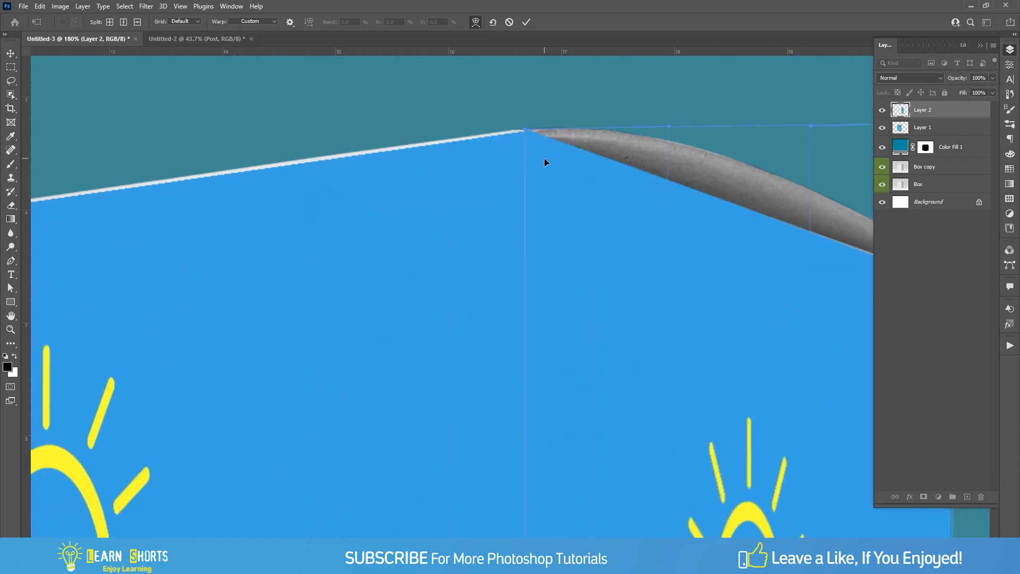
pyautogui.press('Return')
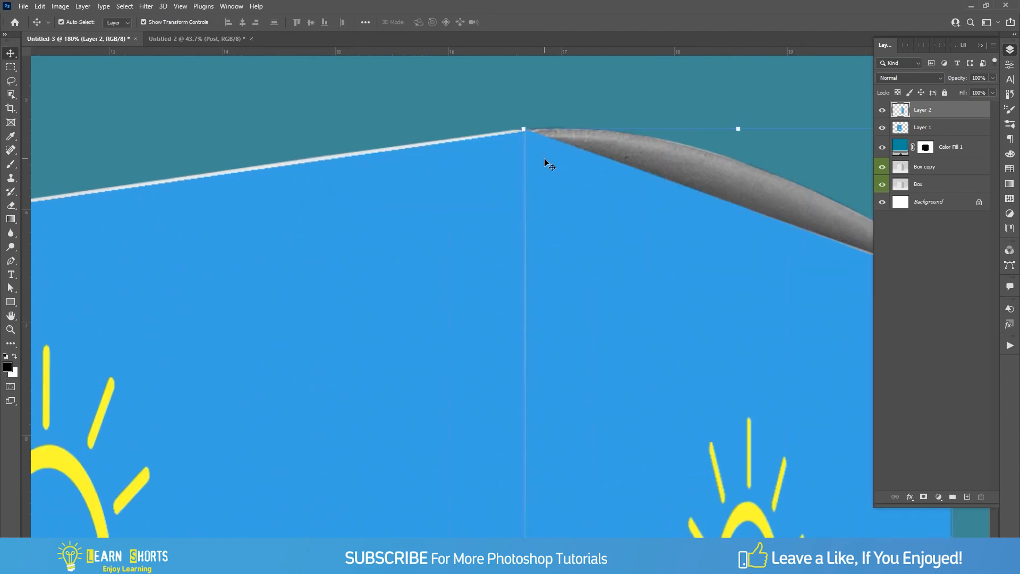
# - Warp Layer 1's top edge and upper corner to cover the white strip along the front face's top, and apply the transform
pyautogui.click(966, 132)
pyautogui.moveTo(476, 205); pyautogui.dragTo(636, 175)
pyautogui.scroll(-3, 633, 179)
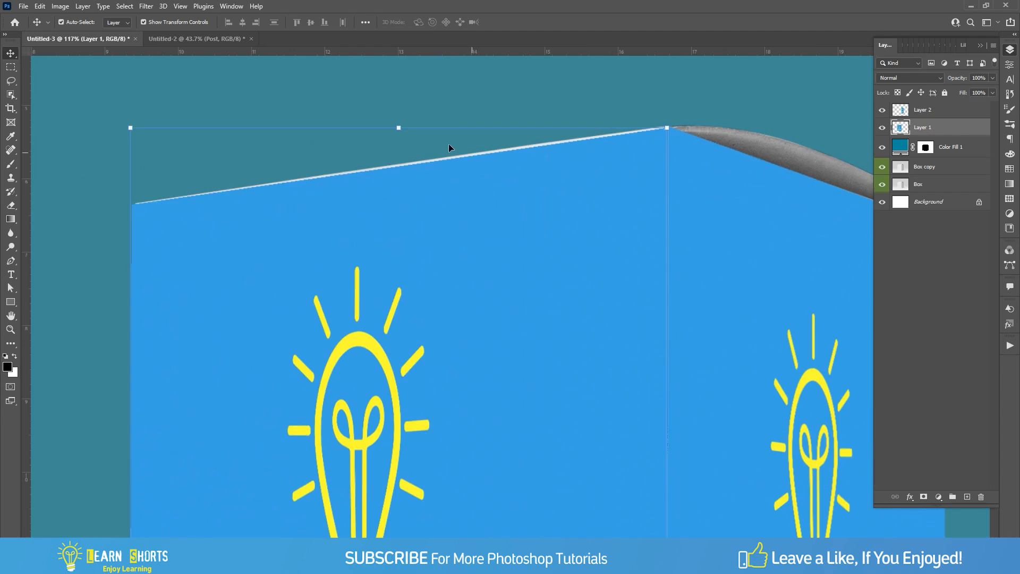
pyautogui.click(401, 128)
pyautogui.rightClick(467, 199)
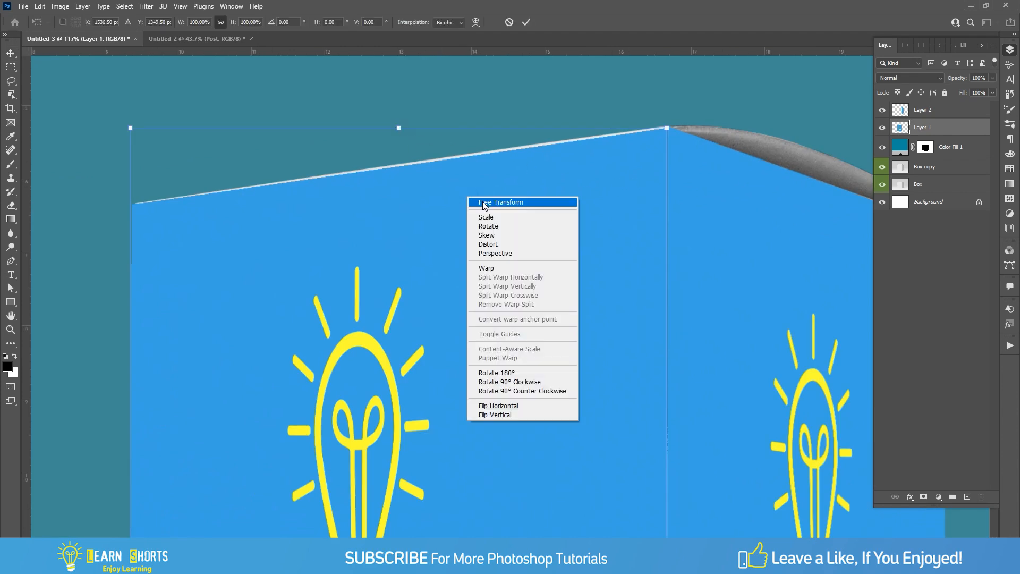
pyautogui.click(502, 268)
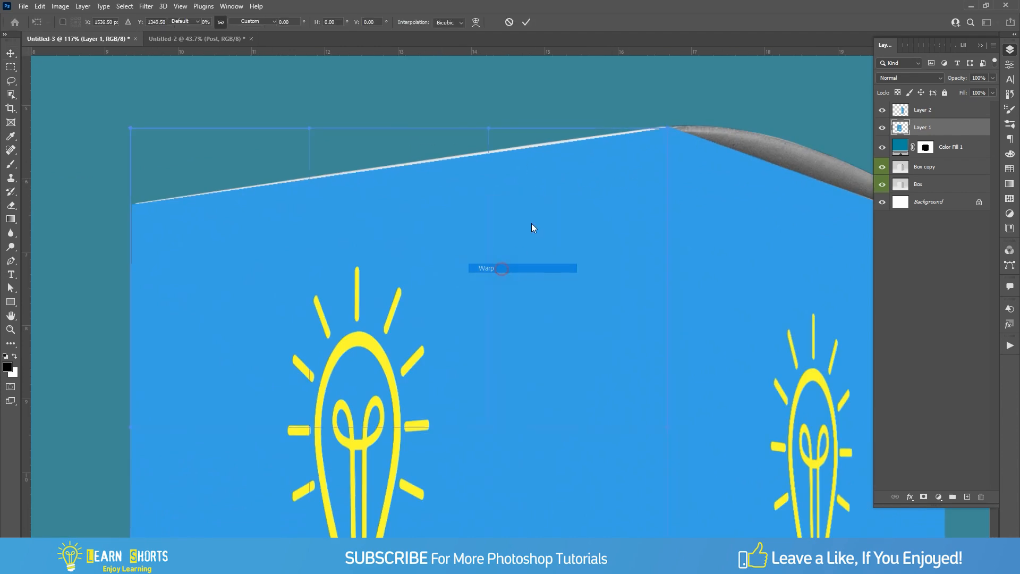
pyautogui.moveTo(491, 130); pyautogui.dragTo(489, 122)
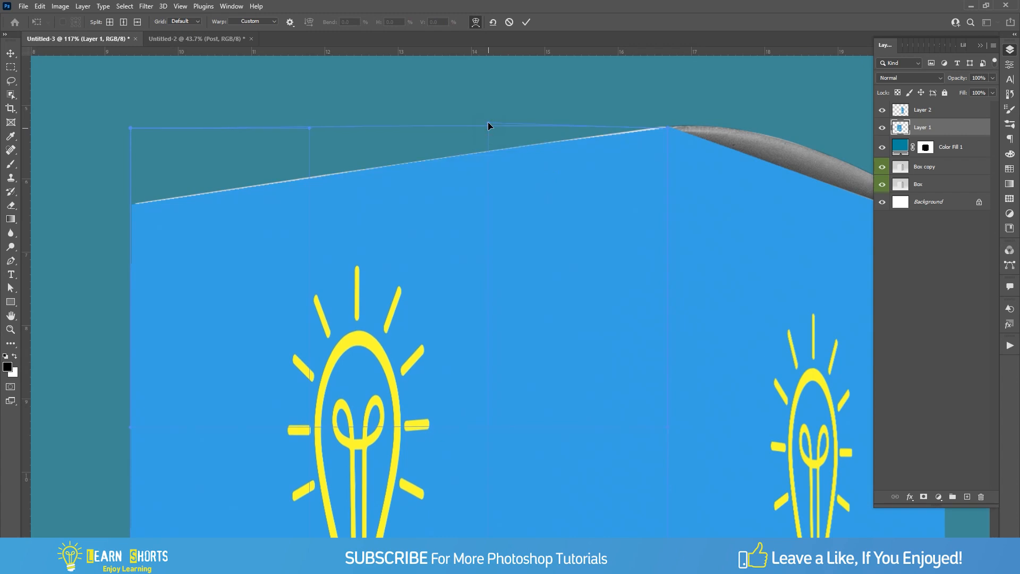
pyautogui.moveTo(665, 128); pyautogui.dragTo(668, 124)
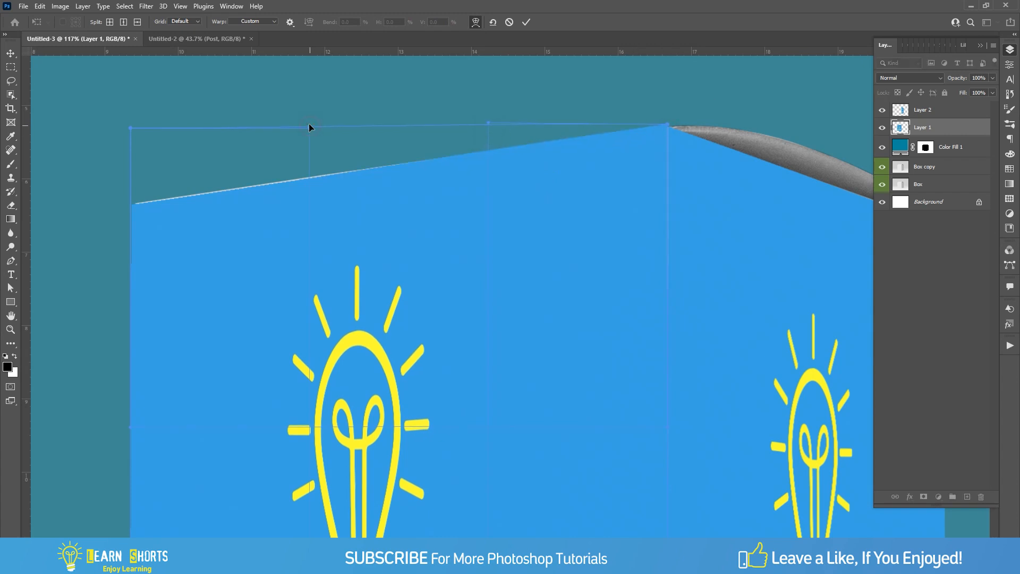
pyautogui.scroll(-5, 370, 221)
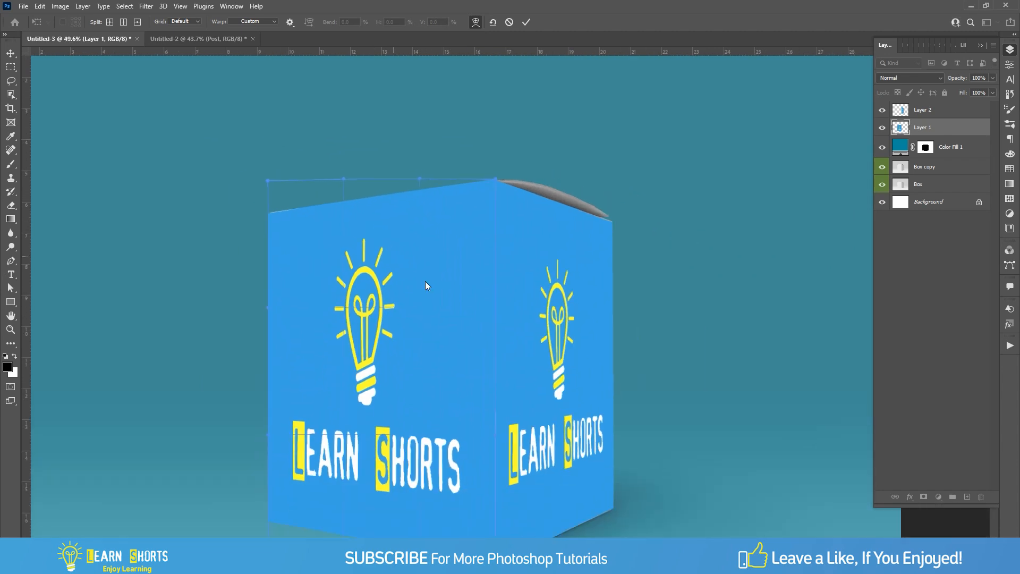
pyautogui.moveTo(425, 285); pyautogui.dragTo(461, 238)
pyautogui.press('Return')
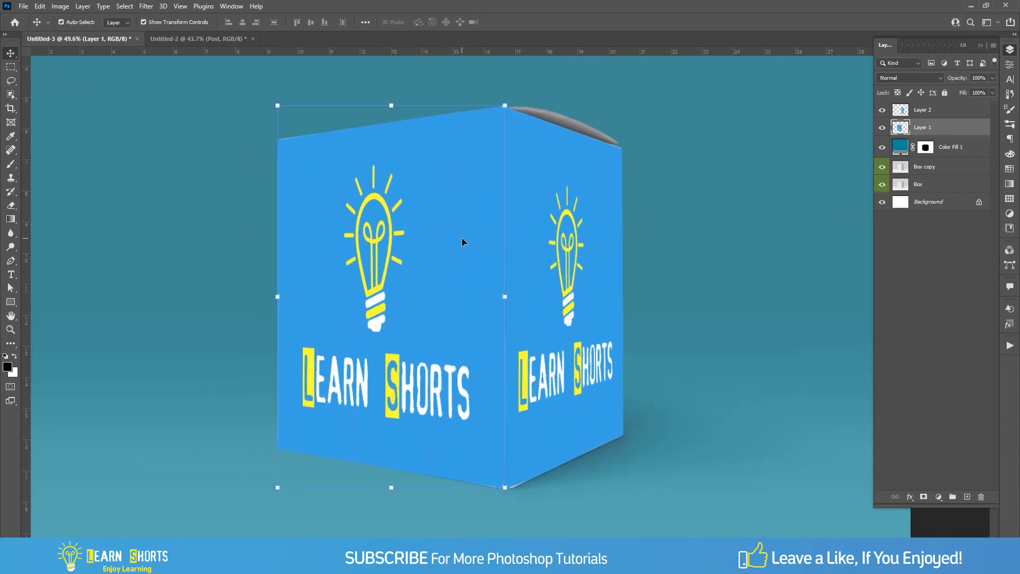
# - Set the blend mode of both Layer 1 and Layer 2 to Linear Burn and deselect the layers
pyautogui.hotkey('ctrl', '0')
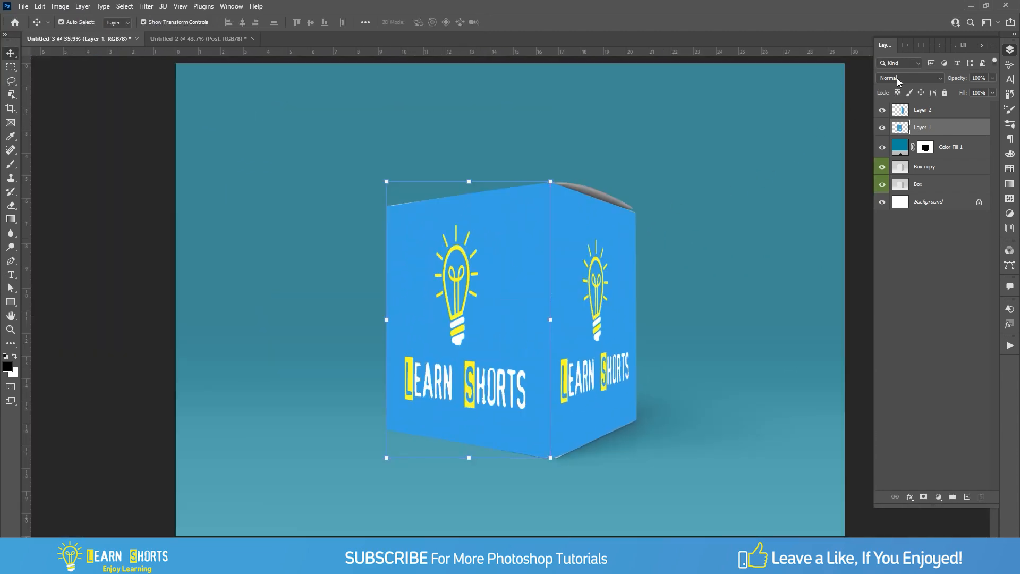
pyautogui.click(898, 78)
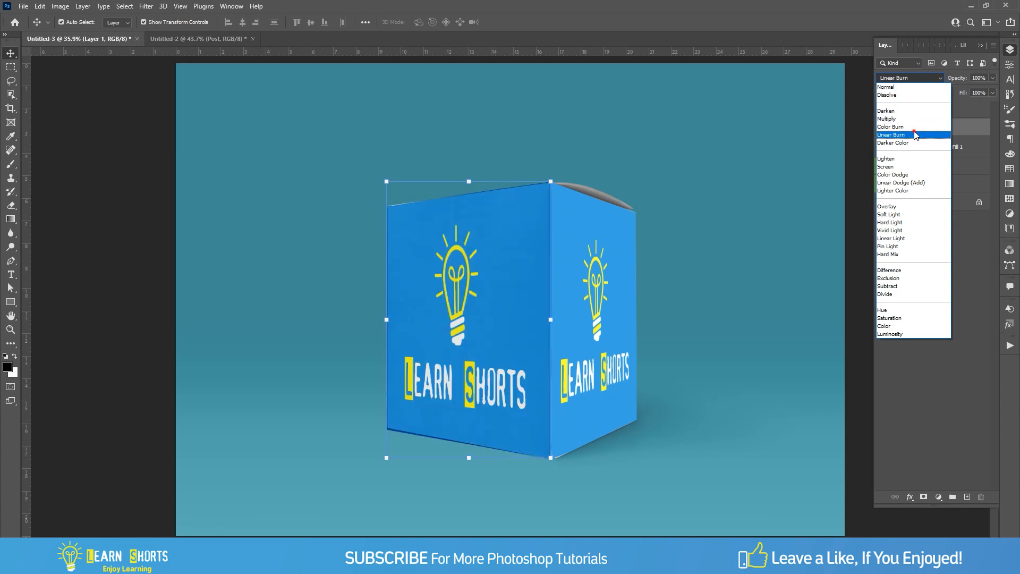
pyautogui.click(915, 135)
pyautogui.click(925, 111)
pyautogui.click(912, 78)
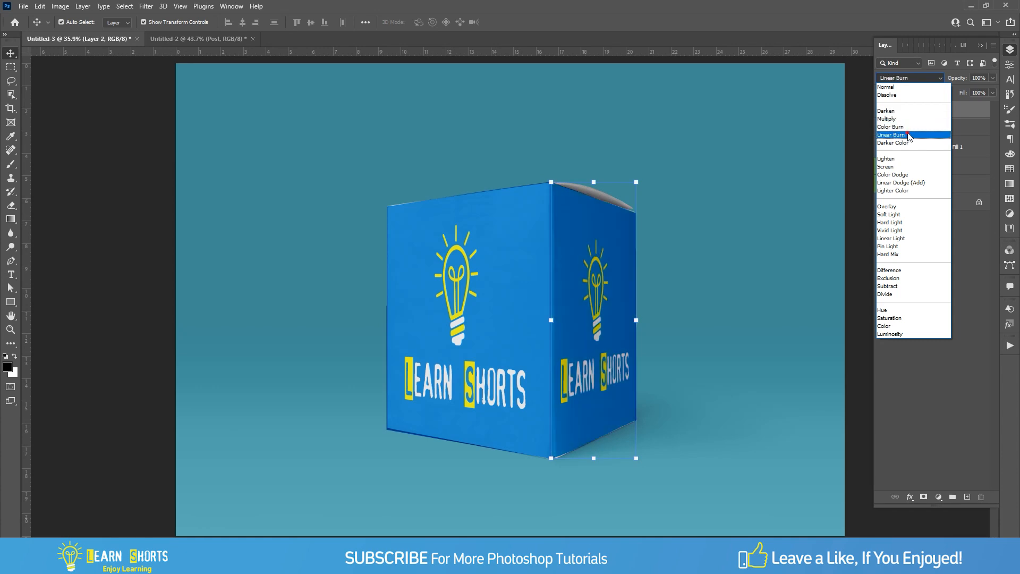
pyautogui.click(909, 135)
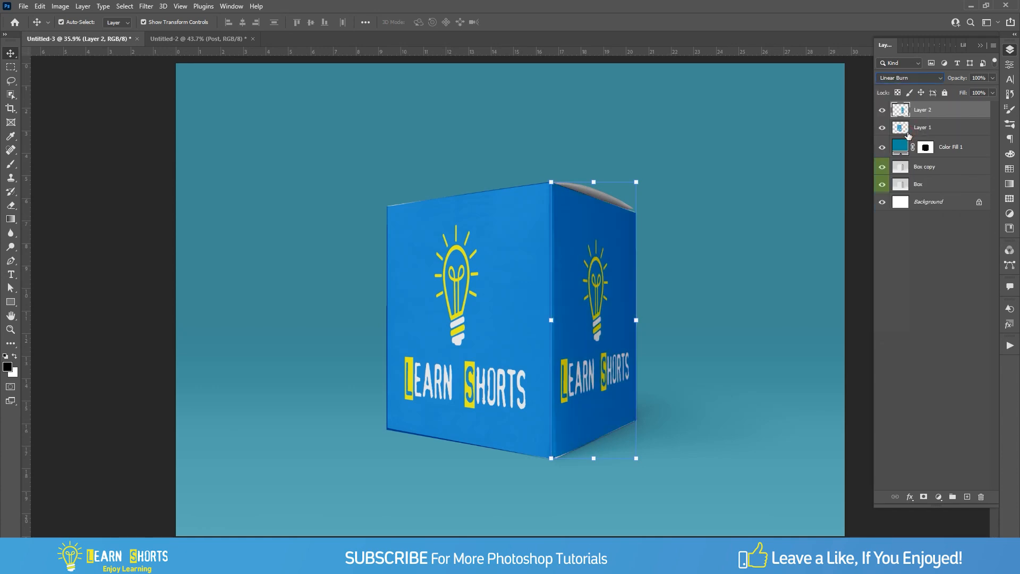
pyautogui.click(848, 251)
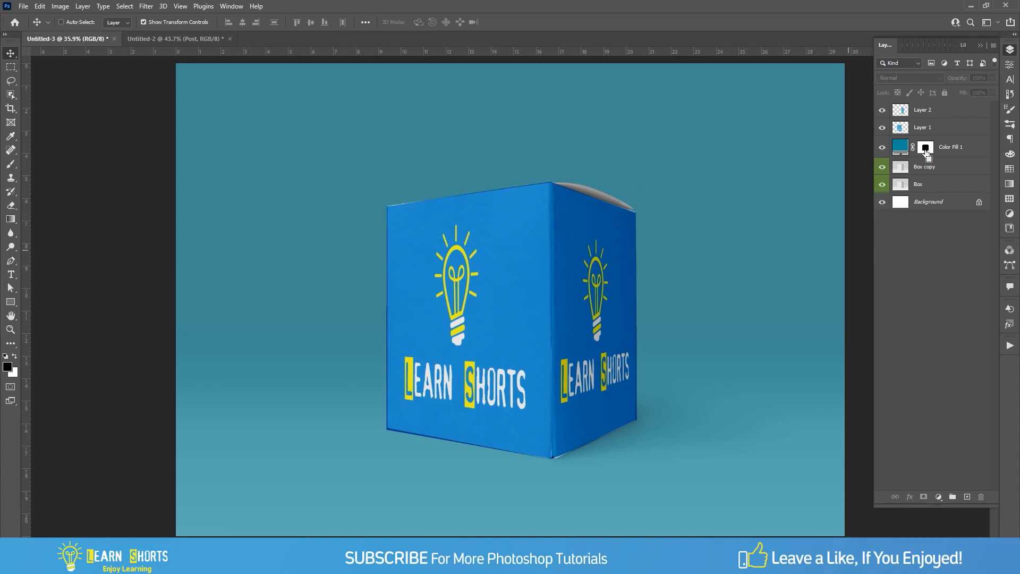
pyautogui.keyDown('ctrl'); pyautogui.click(926, 150); pyautogui.keyUp('ctrl')
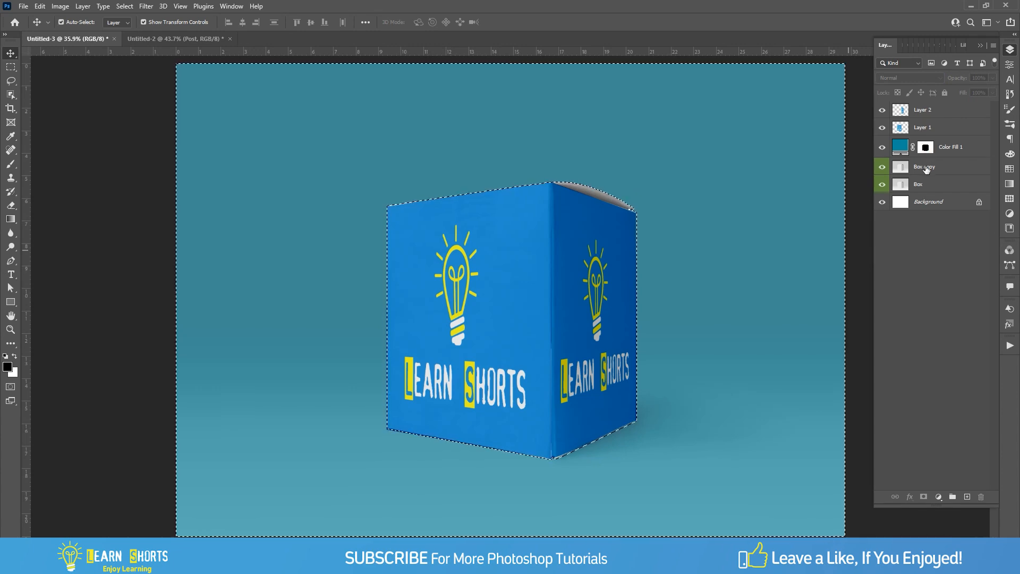
pyautogui.keyDown('ctrl'); pyautogui.click(927, 168); pyautogui.keyUp('ctrl')
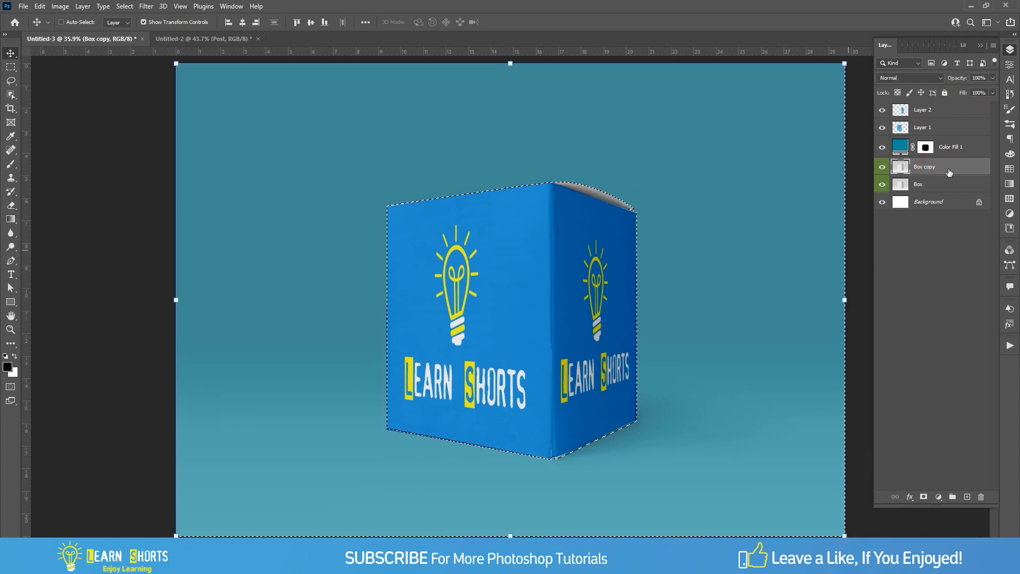
pyautogui.hotkey('ctrl', 'j')
pyautogui.moveTo(948, 169); pyautogui.dragTo(948, 146)
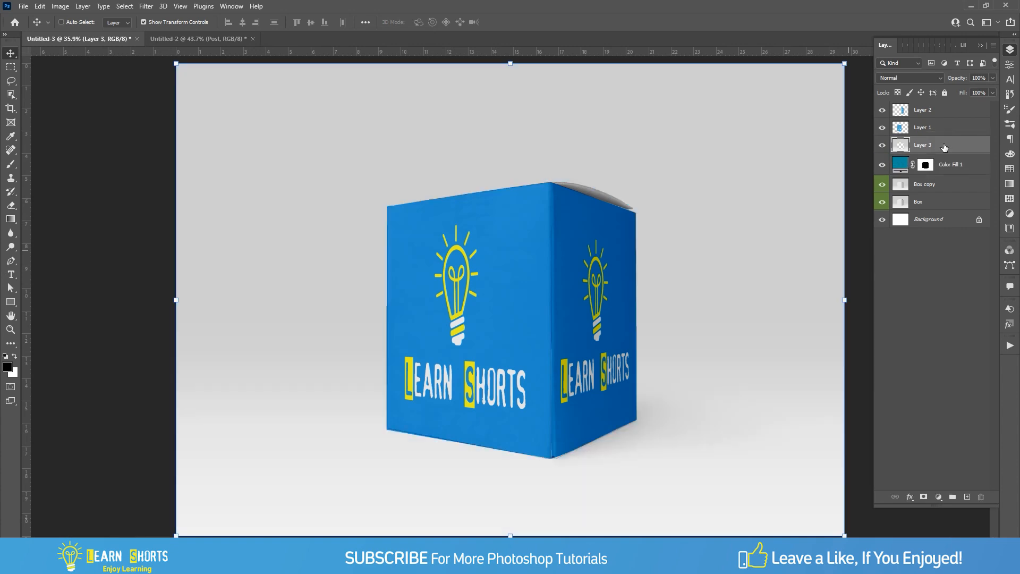
pyautogui.hotkey('ctrl', 'z')
pyautogui.hotkey('ctrl', 'z')
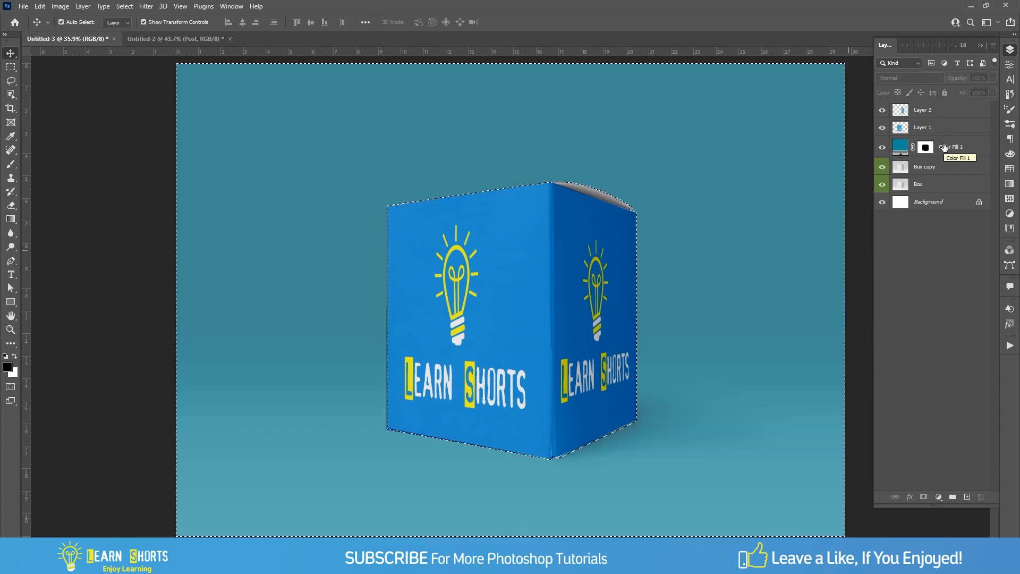
pyautogui.hotkey('ctrl', 'd')
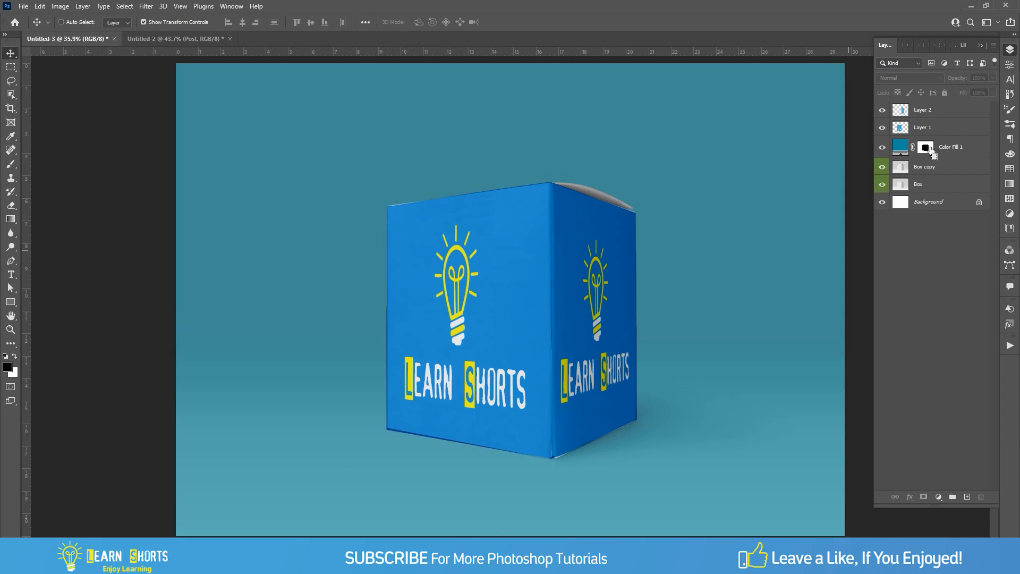
# - Copy the box area from Box copy, using Color Fill 1's inverted mask selection, to a layer below Layer 1 and clip Layers 1 and 2 to it
pyautogui.keyDown('ctrl'); pyautogui.click(927, 149); pyautogui.keyUp('ctrl')
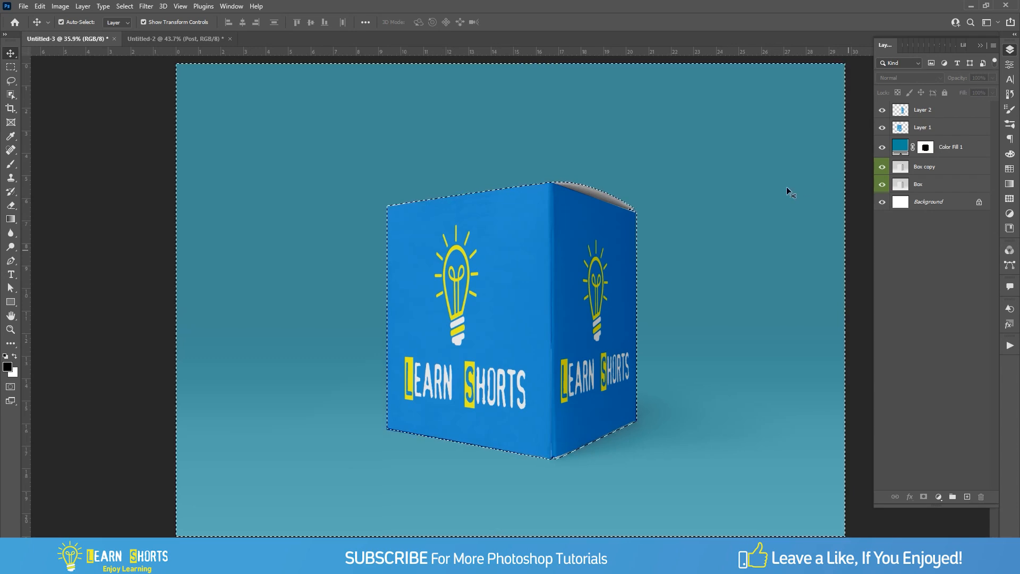
pyautogui.hotkey('ctrl', 'shift', 'i')
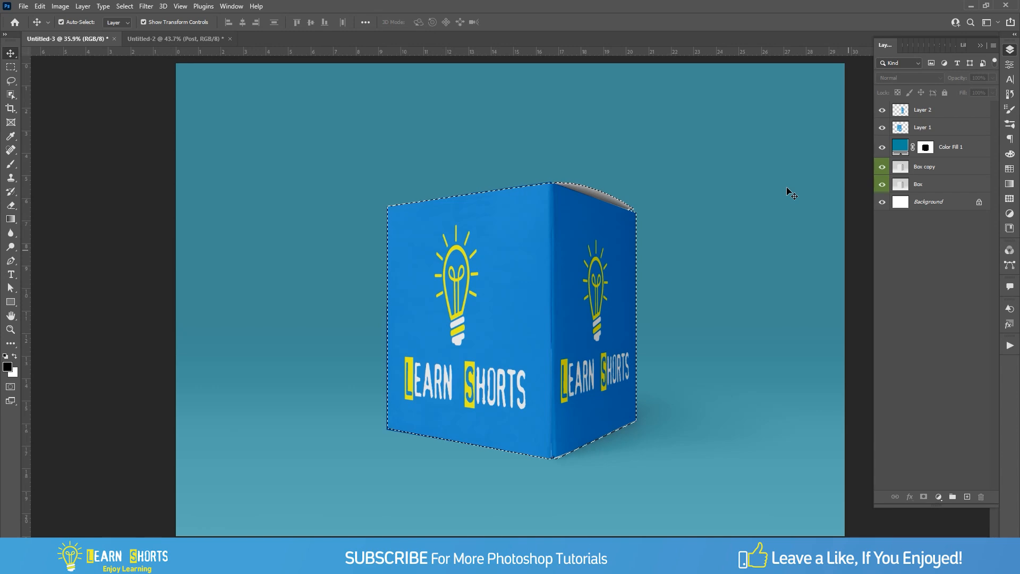
pyautogui.click(933, 169)
pyautogui.hotkey('ctrl', 'j')
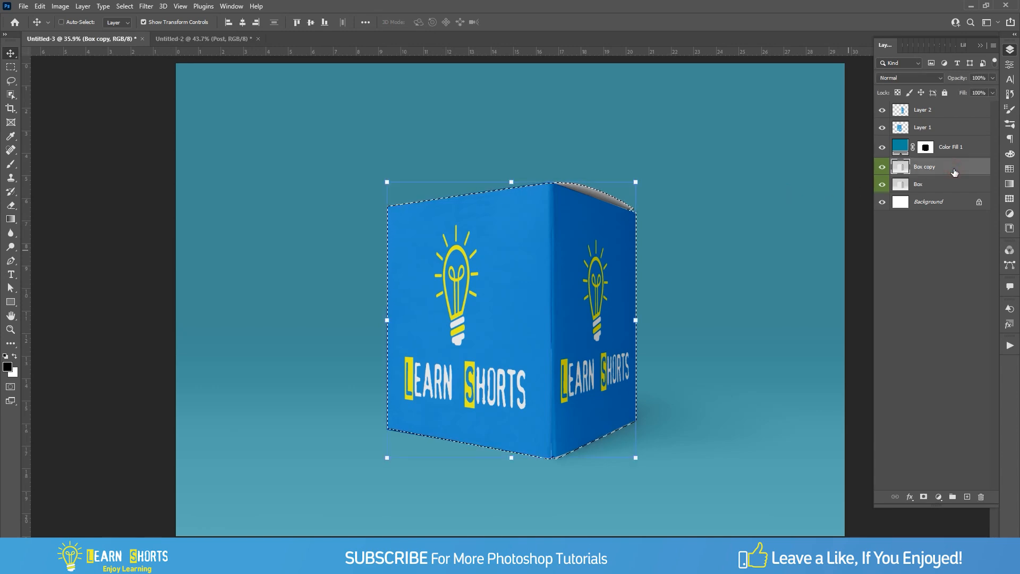
pyautogui.moveTo(953, 175); pyautogui.dragTo(935, 136)
pyautogui.keyDown('alt'); pyautogui.click(935, 133); pyautogui.keyUp('alt')
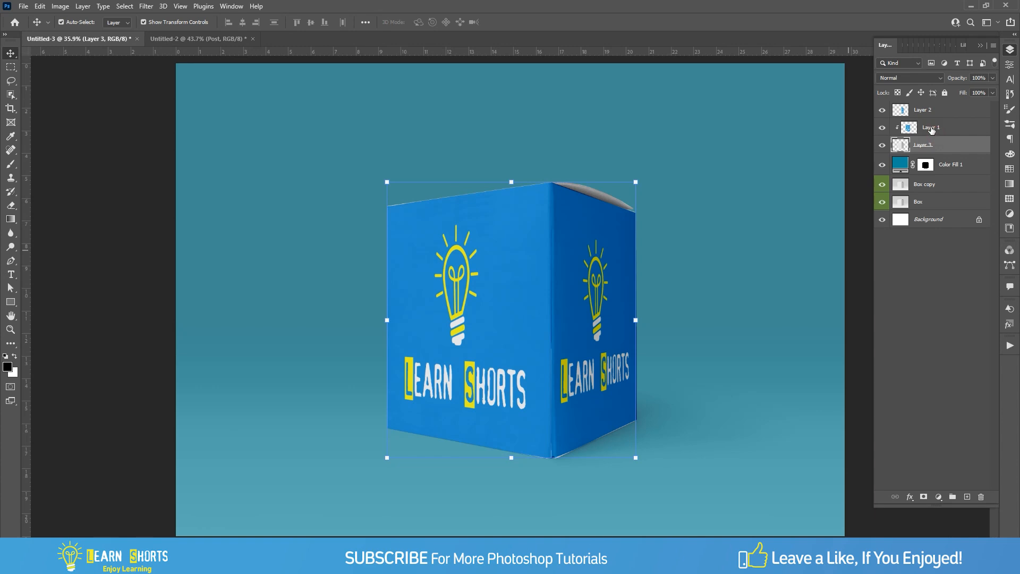
pyautogui.keyDown('alt'); pyautogui.click(929, 116); pyautogui.keyUp('alt')
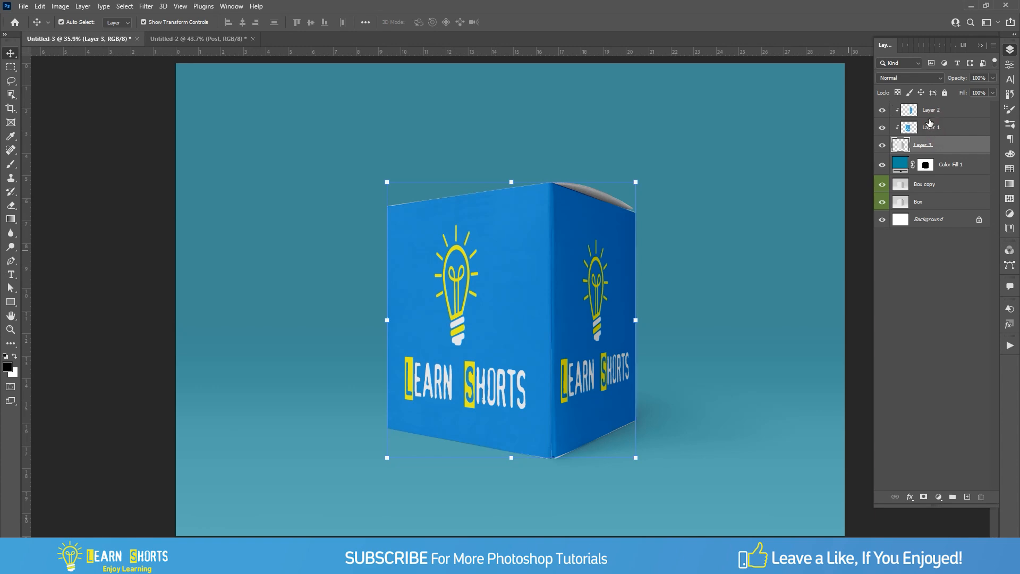
# - Duplicate Layer 1 and Layer 2 together with their default copy names
pyautogui.click(931, 128)
pyautogui.keyDown('shift'); pyautogui.click(931, 118); pyautogui.keyUp('shift')
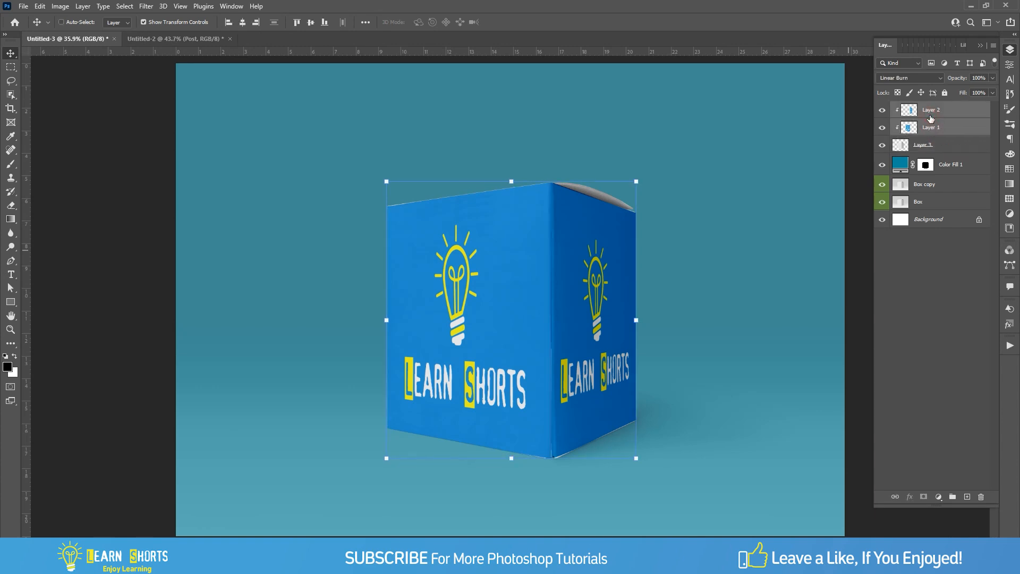
pyautogui.rightClick(939, 117)
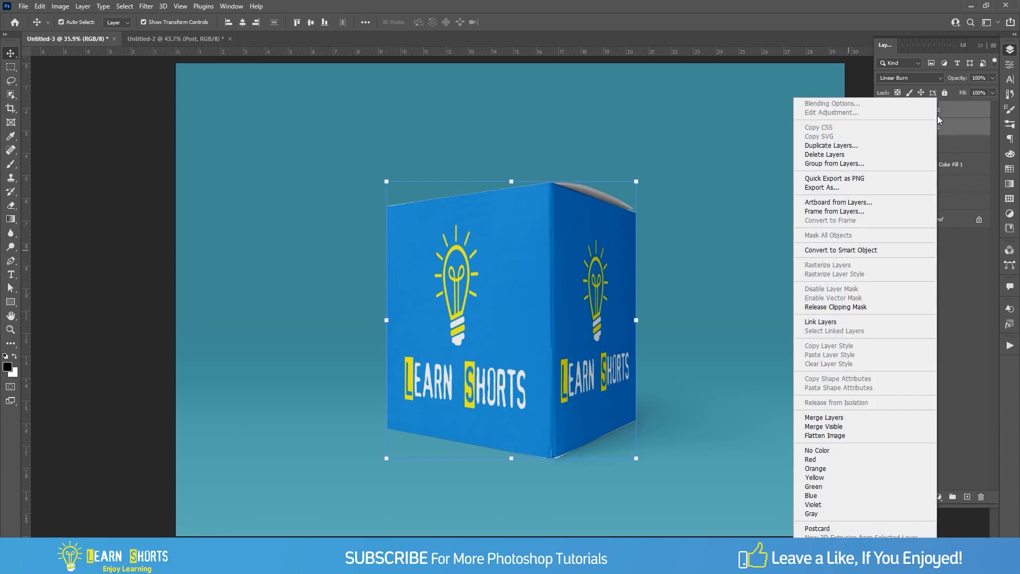
pyautogui.click(865, 149)
pyautogui.click(611, 157)
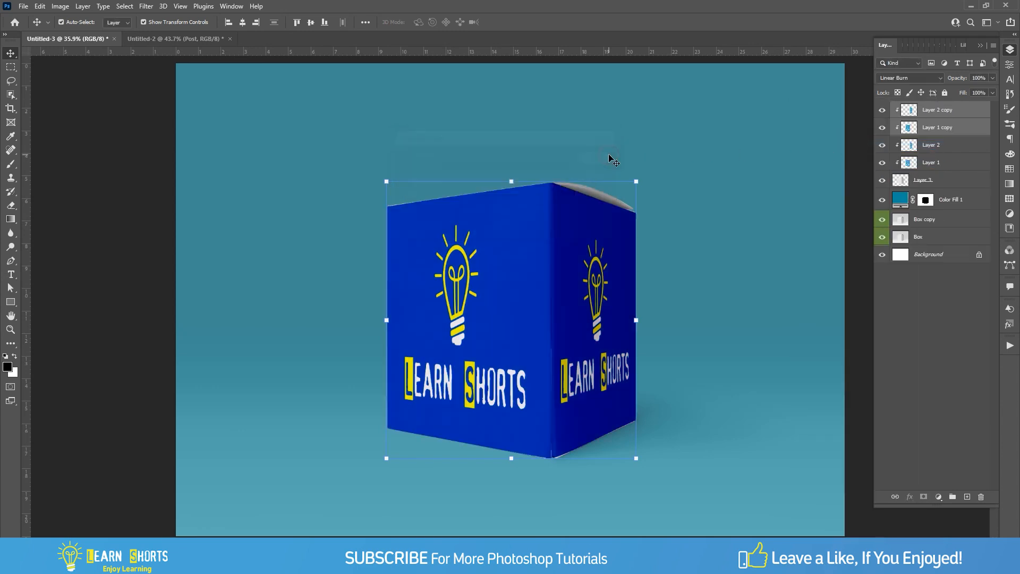
# - Set the two duplicated artwork layers to the Overlay blend mode and reduce their Fill to 34%
pyautogui.click(910, 78)
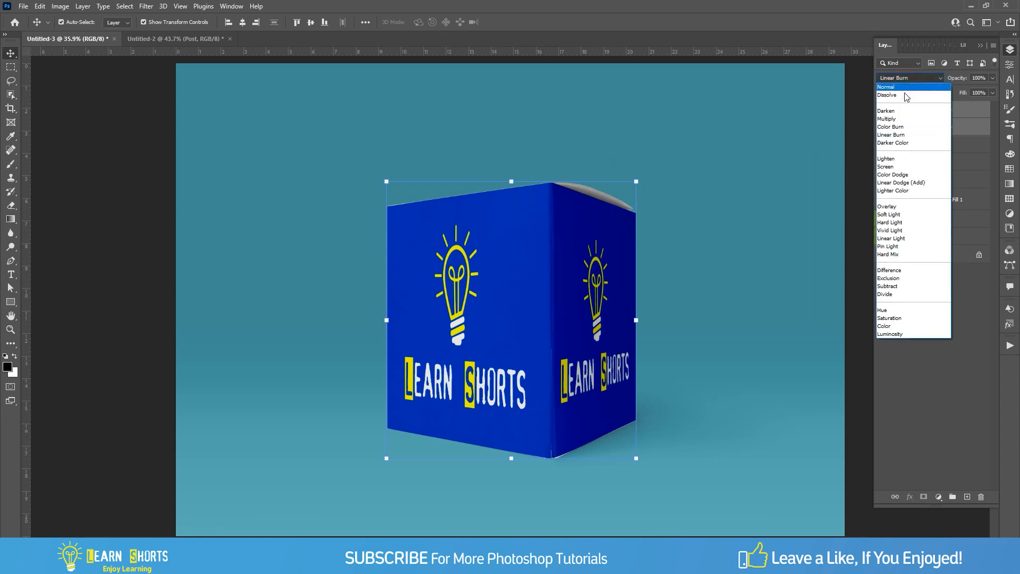
pyautogui.click(907, 212)
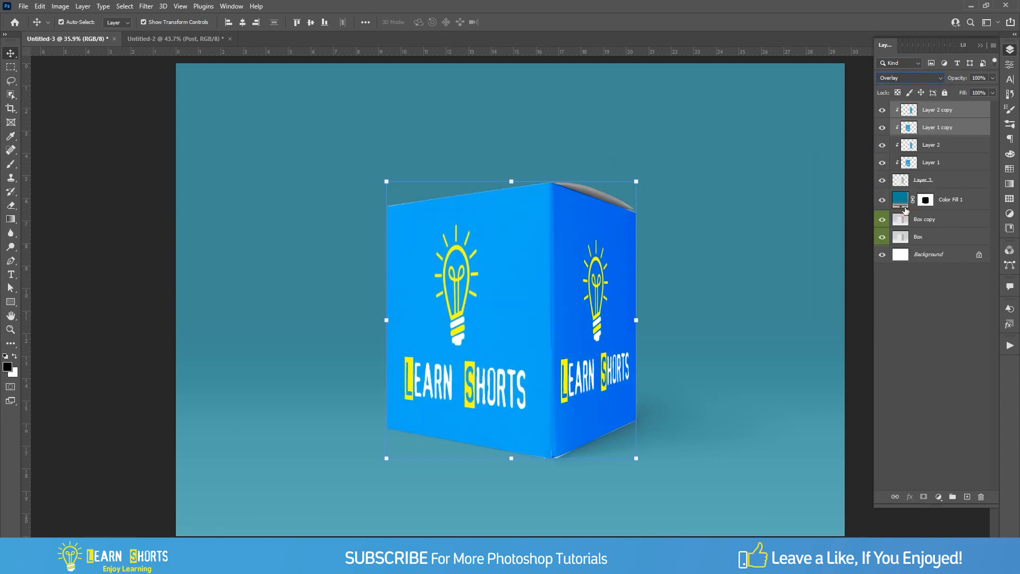
pyautogui.click(993, 93)
pyautogui.moveTo(992, 105); pyautogui.dragTo(960, 106)
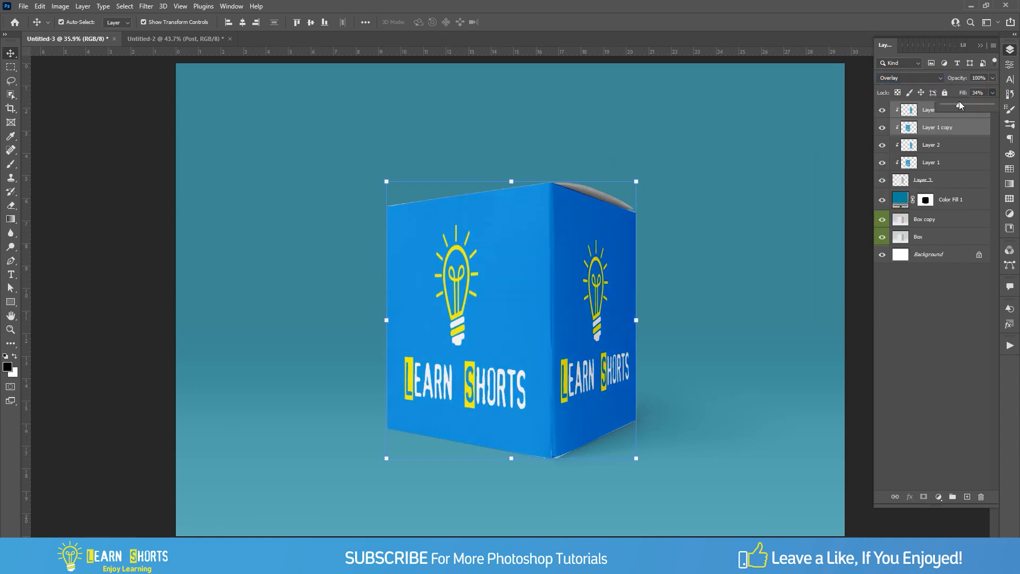
# - Deselect the duplicated artwork layers and add a white (ffffff) Solid Color fill layer above all other layers
pyautogui.click(992, 77)
pyautogui.click(864, 148)
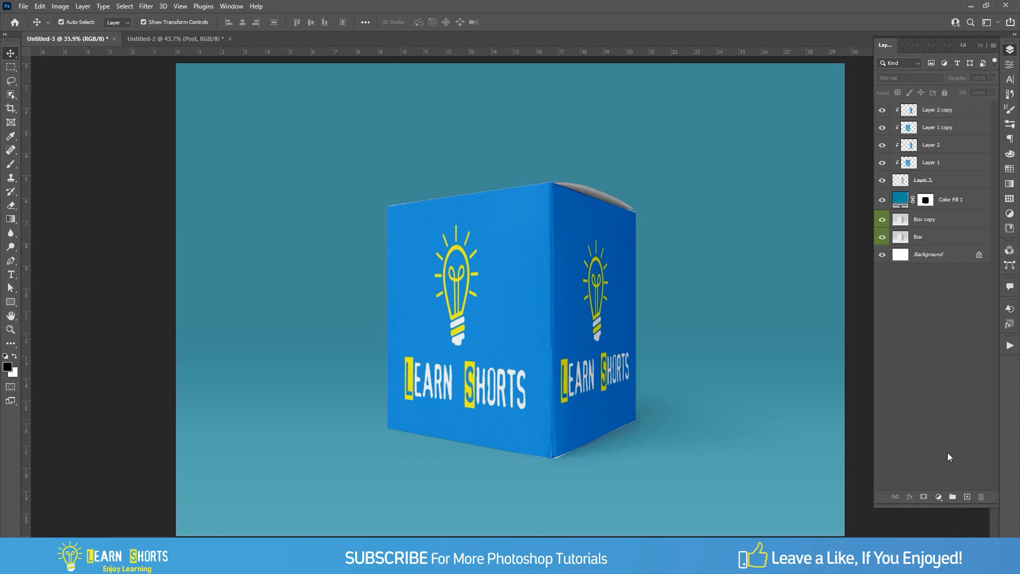
pyautogui.click(939, 496)
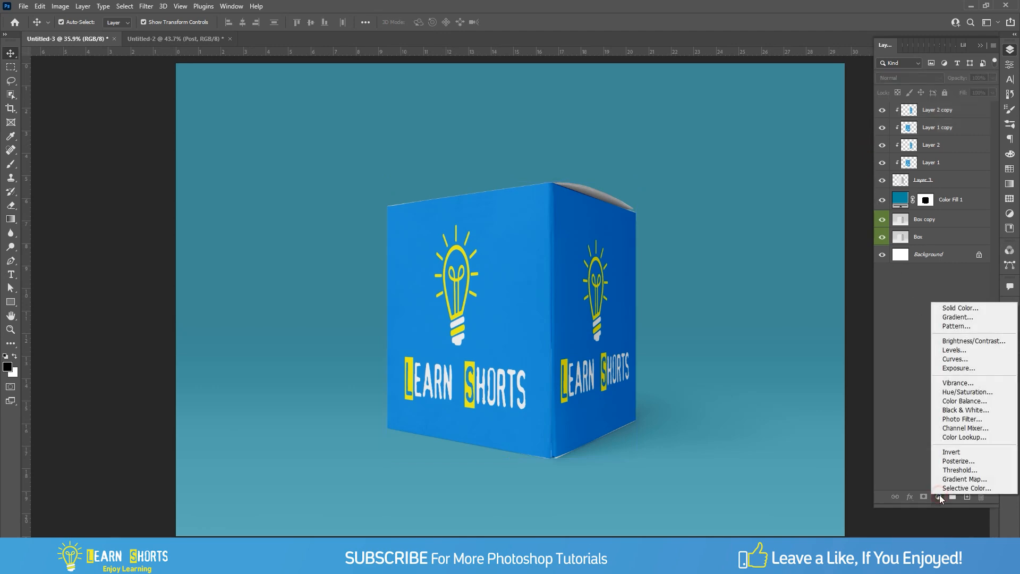
pyautogui.click(975, 308)
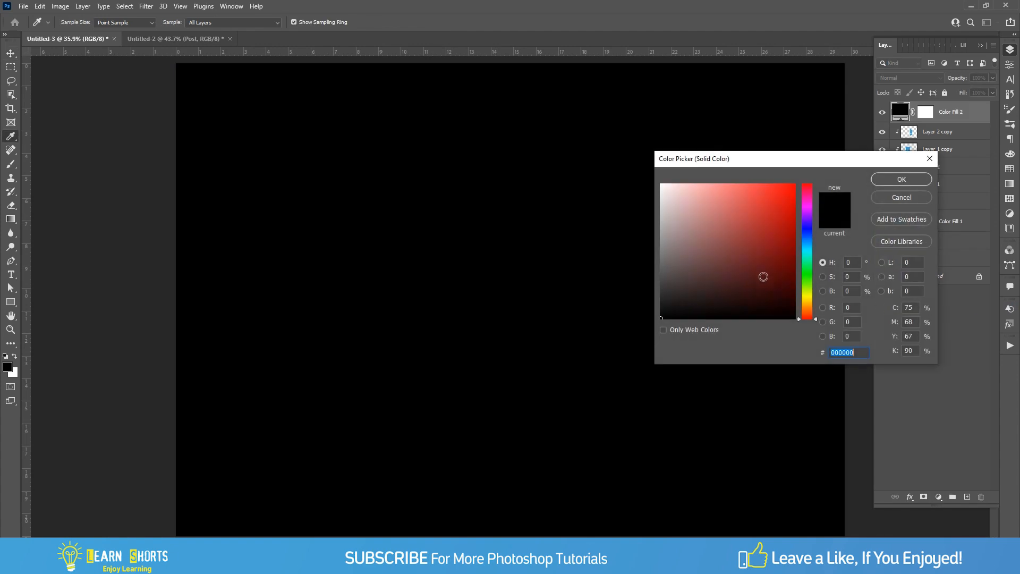
pyautogui.moveTo(764, 275); pyautogui.dragTo(656, 181)
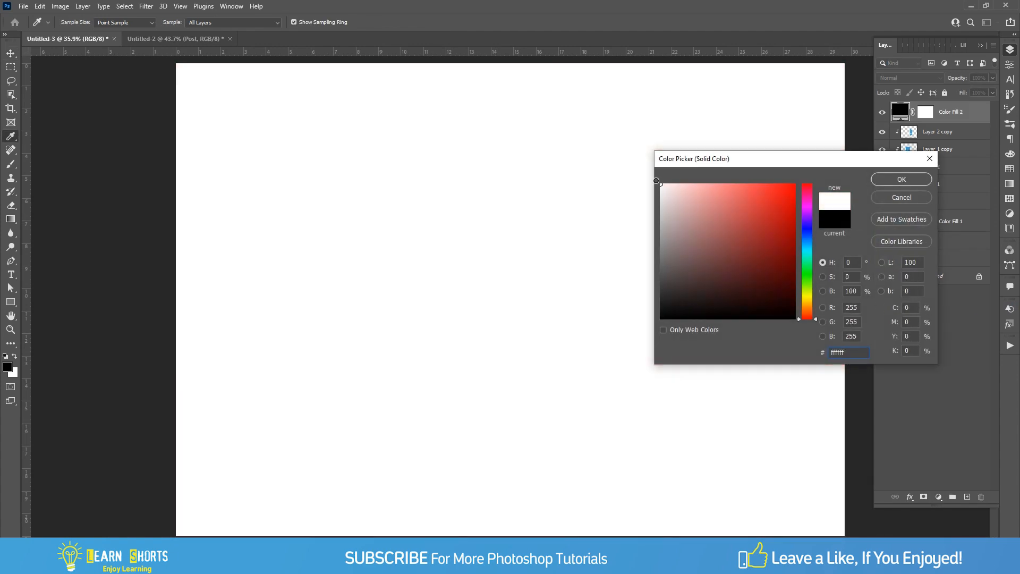
pyautogui.click(902, 180)
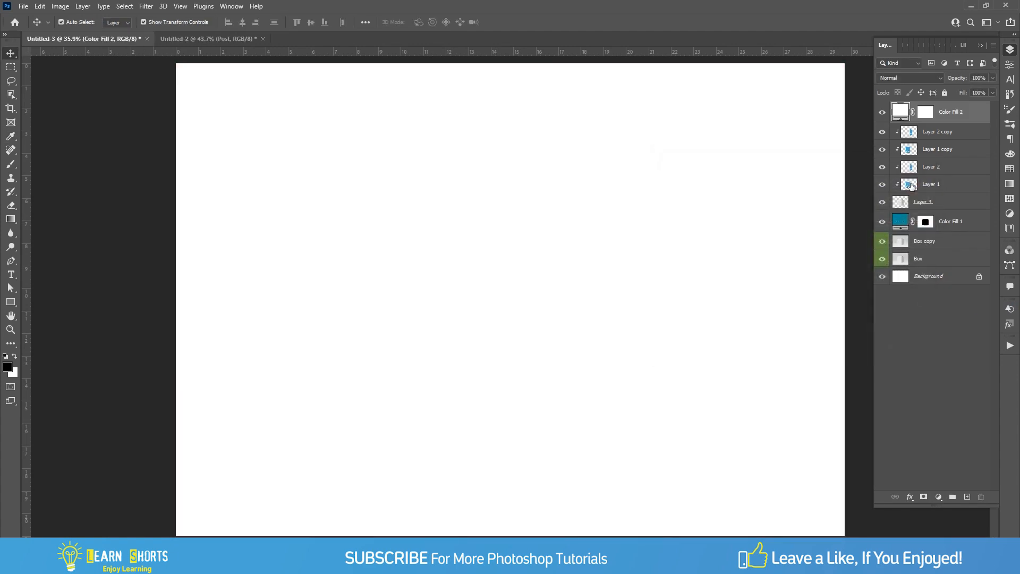
# - Draw a horizontal white-to-black linear gradient at 50% opacity on Color Fill 2's mask, from outside the canvas's left edge to beyond the box
pyautogui.click(927, 114)
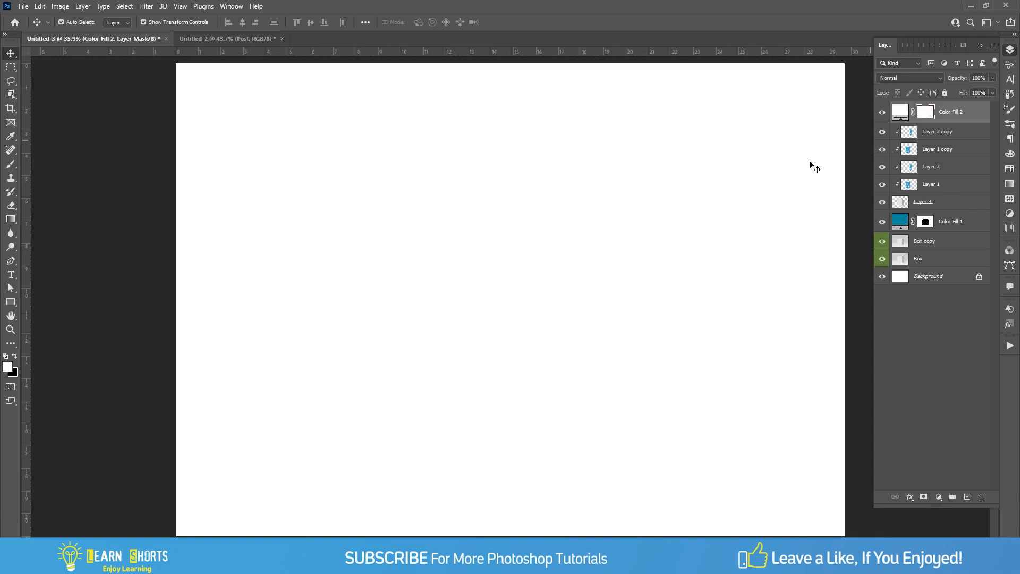
pyautogui.press('g')
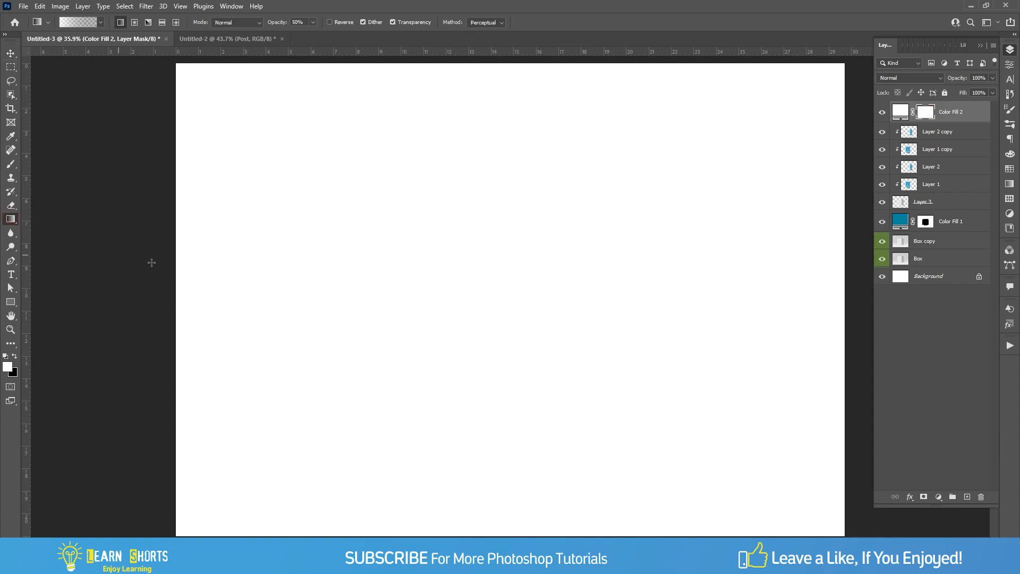
pyautogui.click(85, 23)
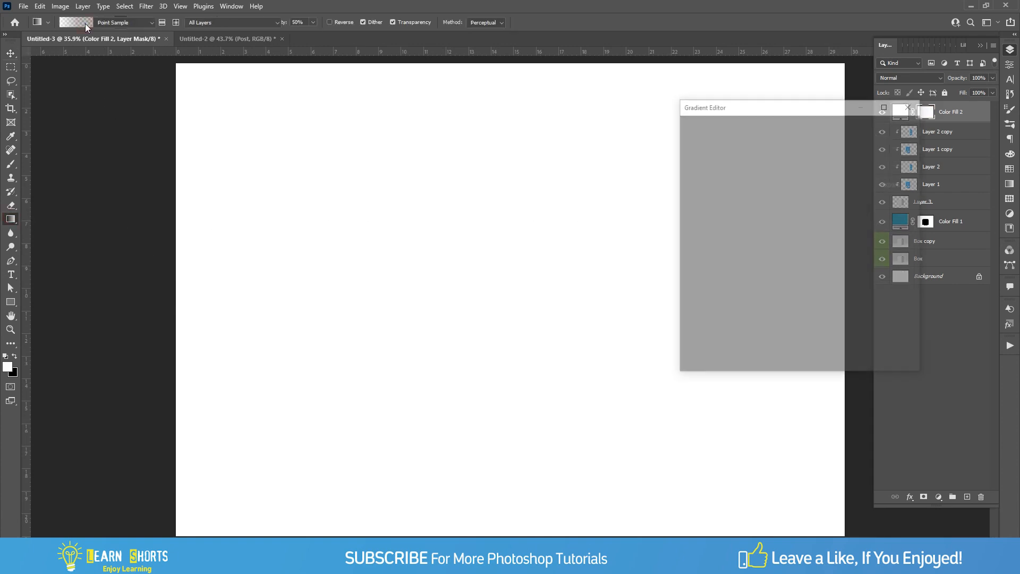
pyautogui.moveTo(803, 112); pyautogui.dragTo(596, 116)
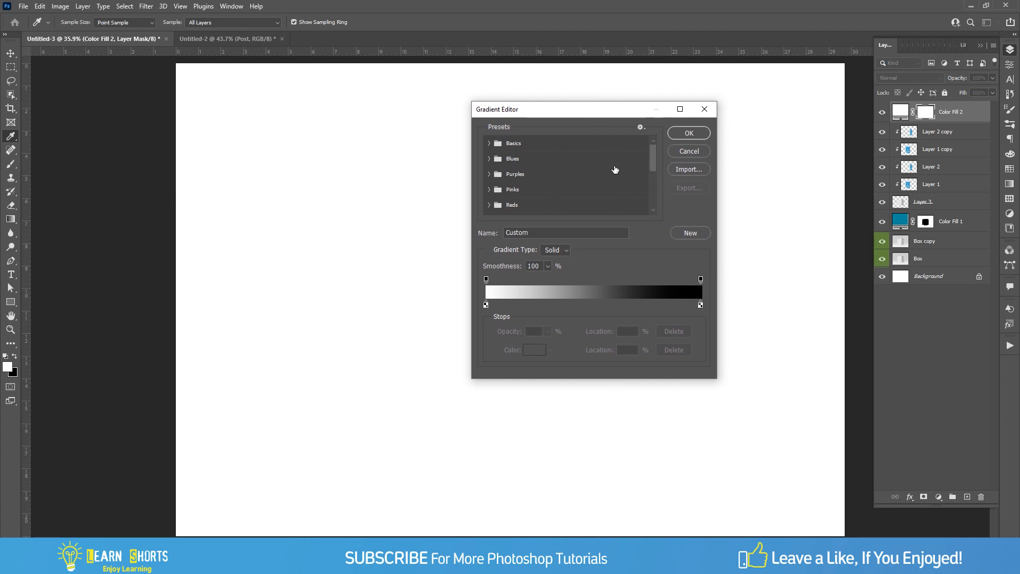
pyautogui.click(689, 133)
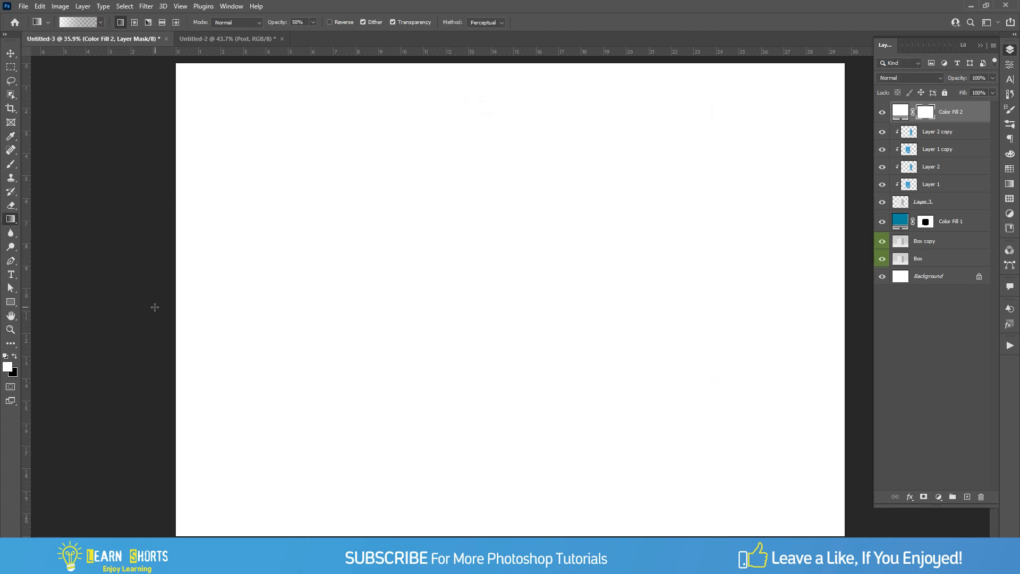
pyautogui.moveTo(152, 306); pyautogui.dragTo(701, 307)
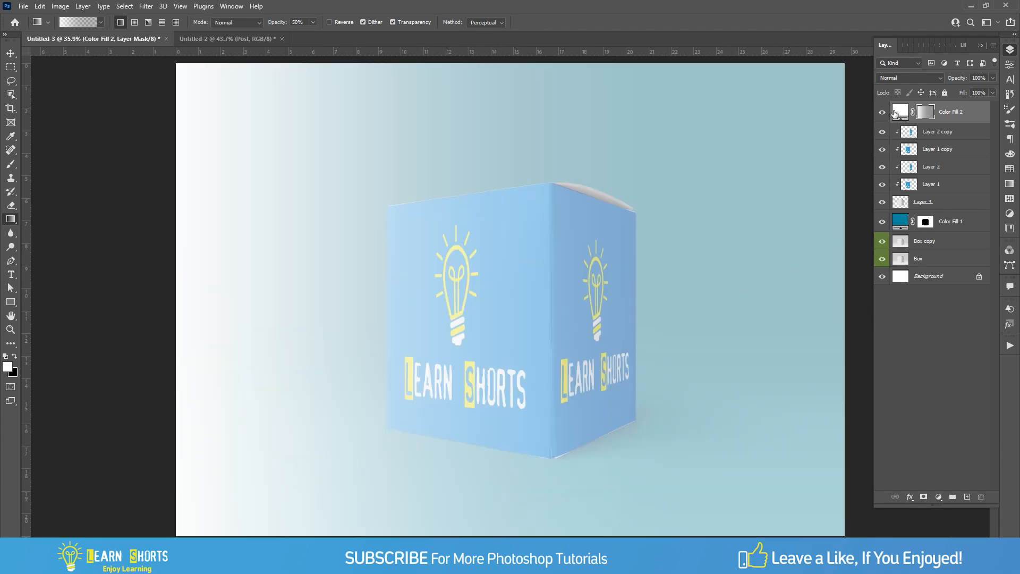
# - Set Color Fill 2 to the Color Dodge blend mode with 15% Fill and 90% Opacity
pyautogui.click(898, 111)
pyautogui.click(896, 78)
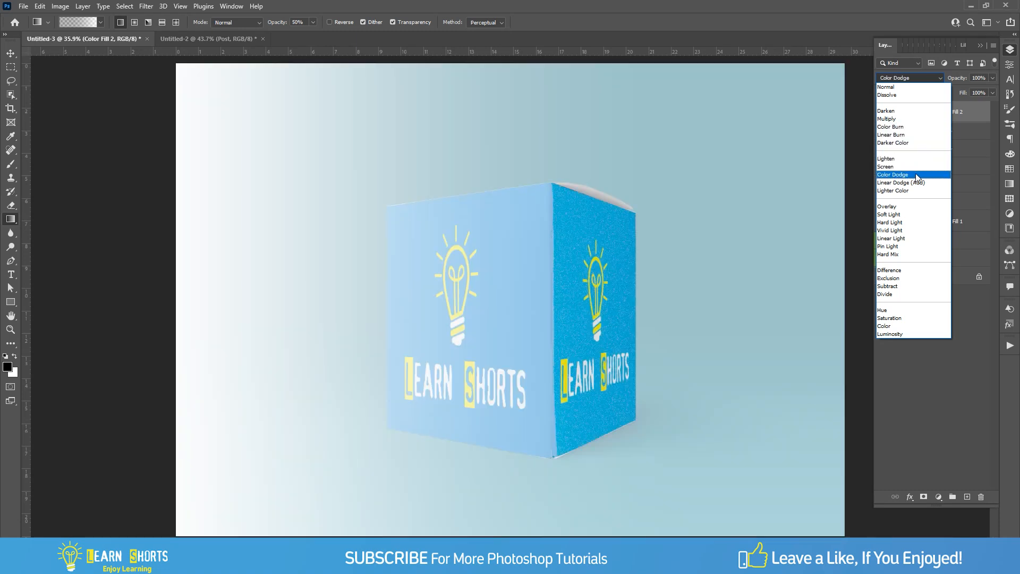
pyautogui.click(919, 175)
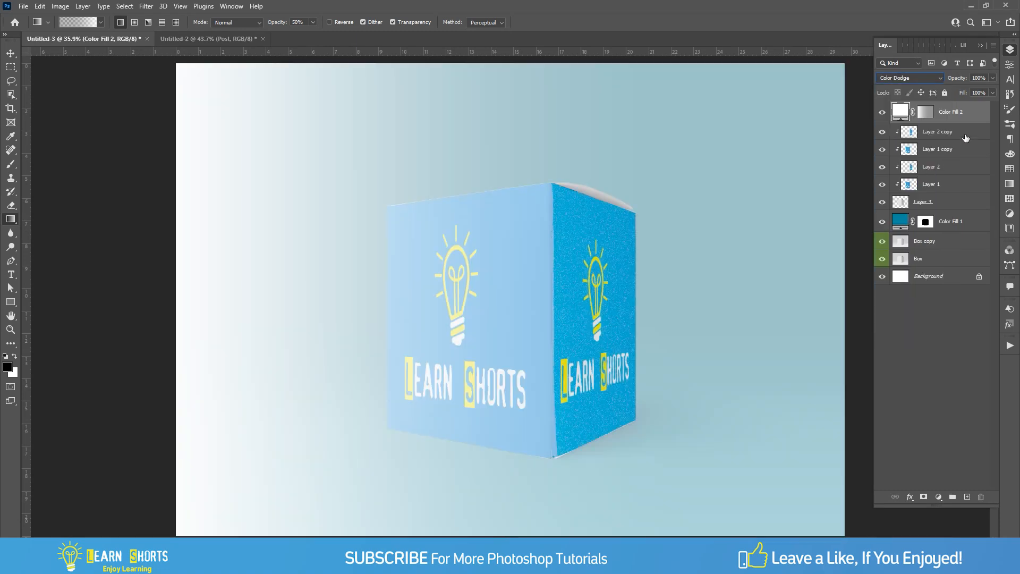
pyautogui.click(990, 93)
pyautogui.moveTo(965, 103); pyautogui.dragTo(952, 103)
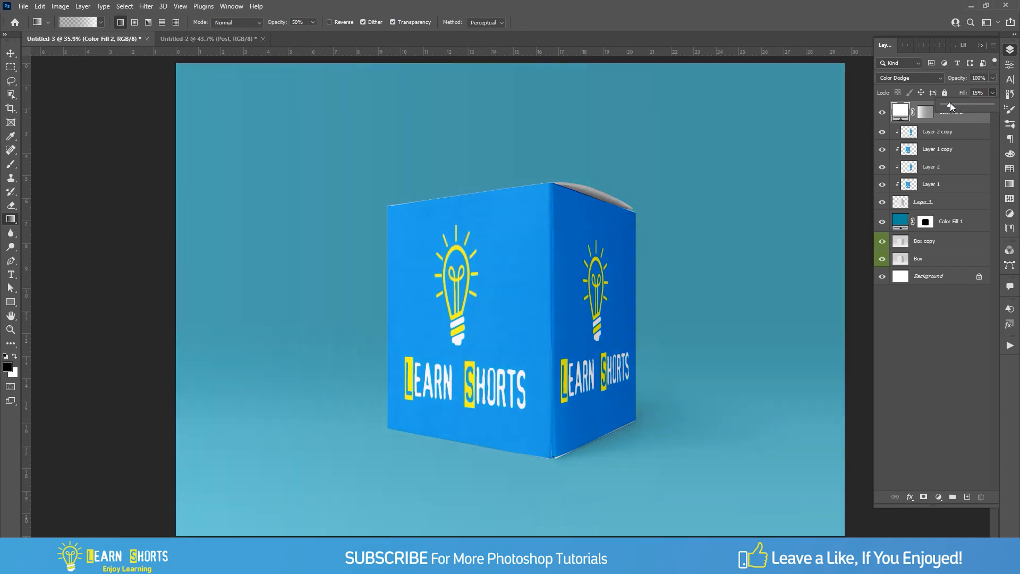
pyautogui.click(993, 78)
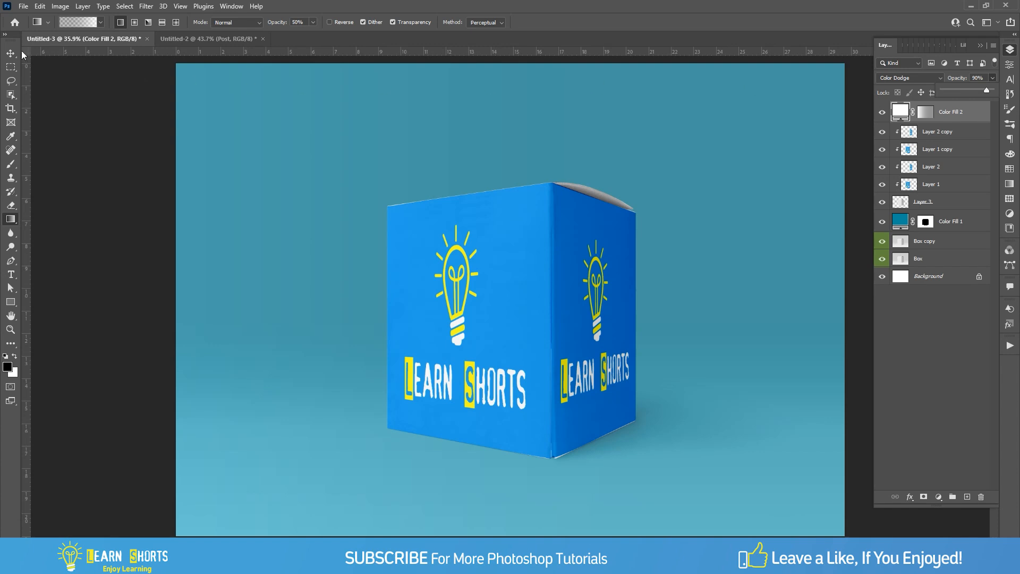
pyautogui.press('v')
pyautogui.click(867, 212)
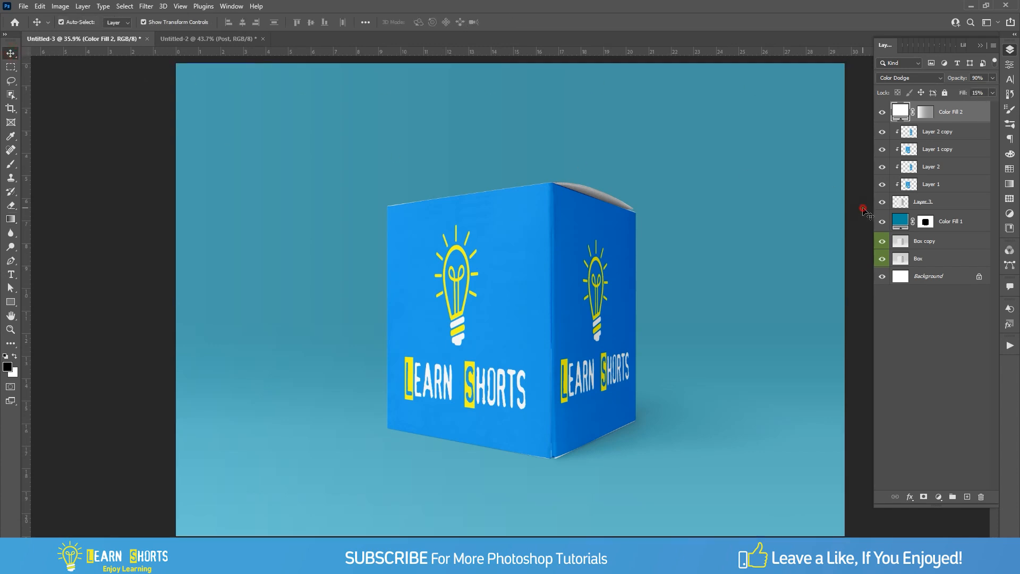
# - Group all layers from Box copy up to Color Fill 2, keeping the default group name
pyautogui.click(938, 241)
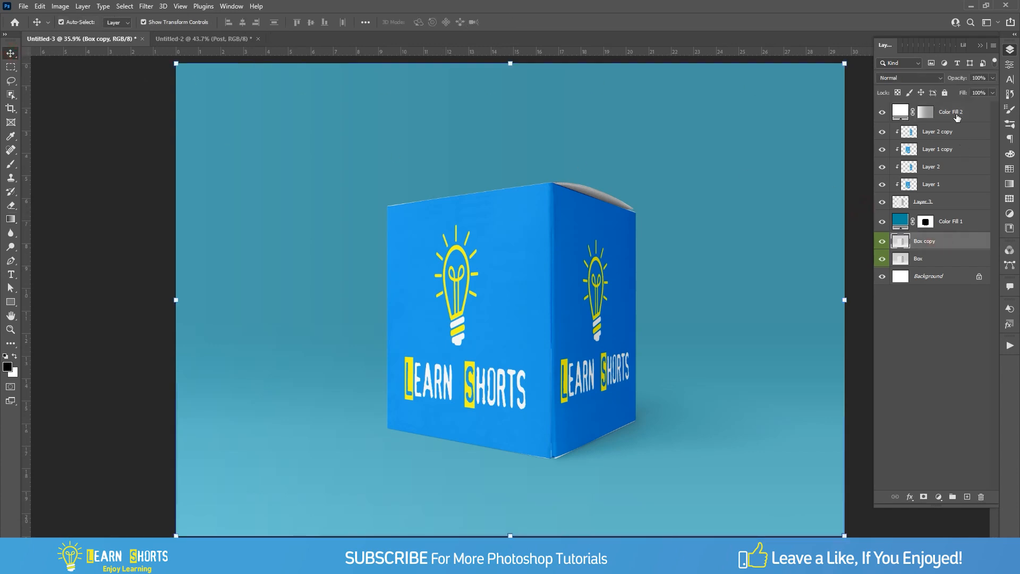
pyautogui.keyDown('shift'); pyautogui.click(957, 115); pyautogui.keyUp('shift')
pyautogui.rightClick(956, 114)
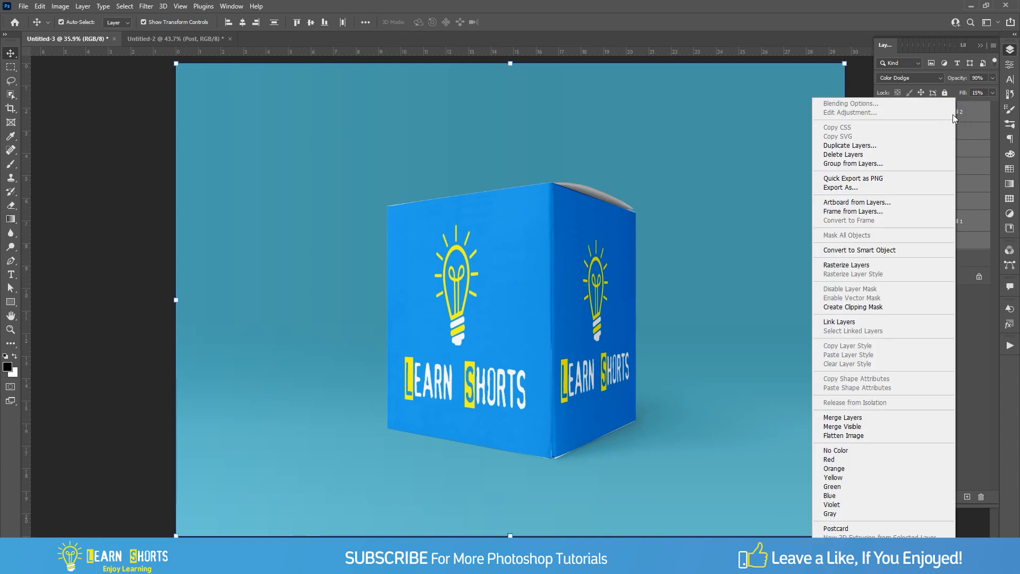
pyautogui.click(891, 163)
pyautogui.click(577, 170)
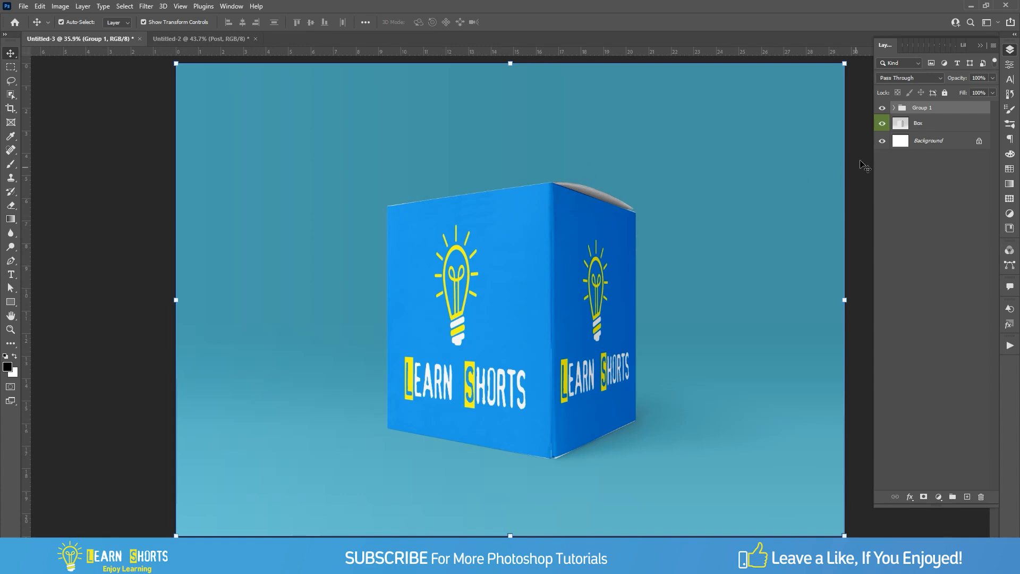
# - Toggle Group 1's visibility off and on to compare the blank box with the finished mockup, and deselect the group
pyautogui.click(882, 109)
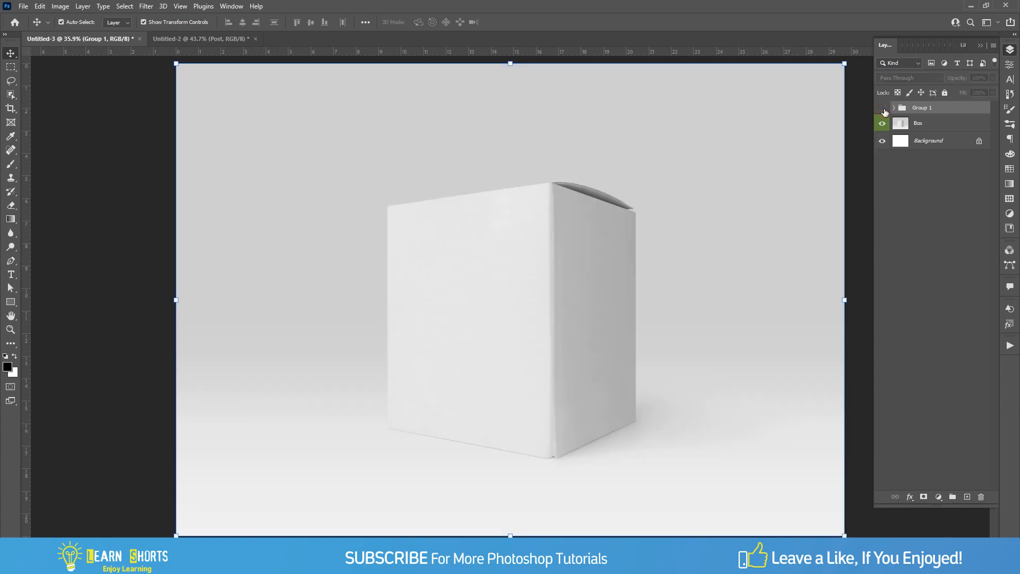
pyautogui.click(882, 109)
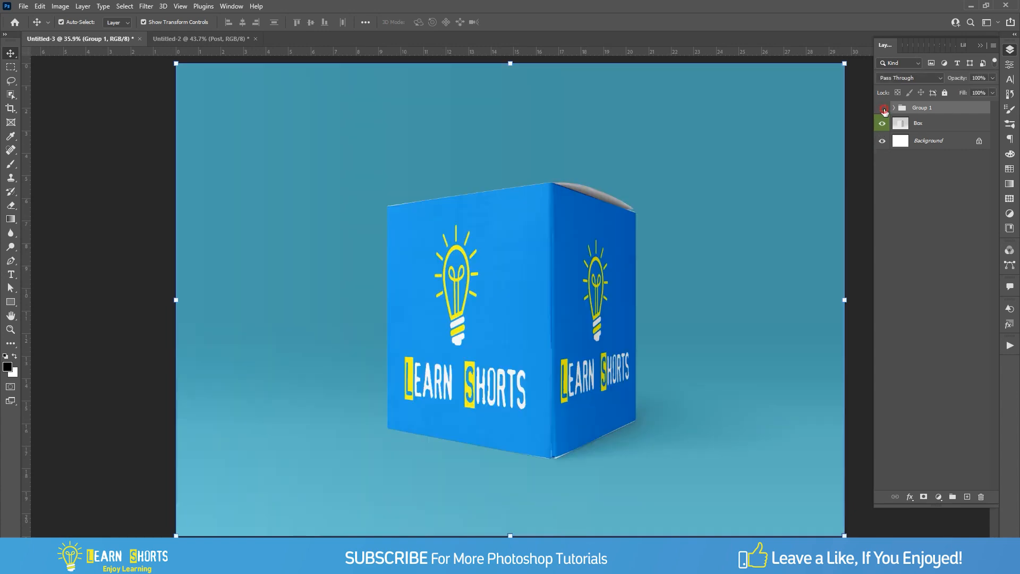
pyautogui.click(883, 108)
pyautogui.click(883, 108)
pyautogui.click(864, 122)
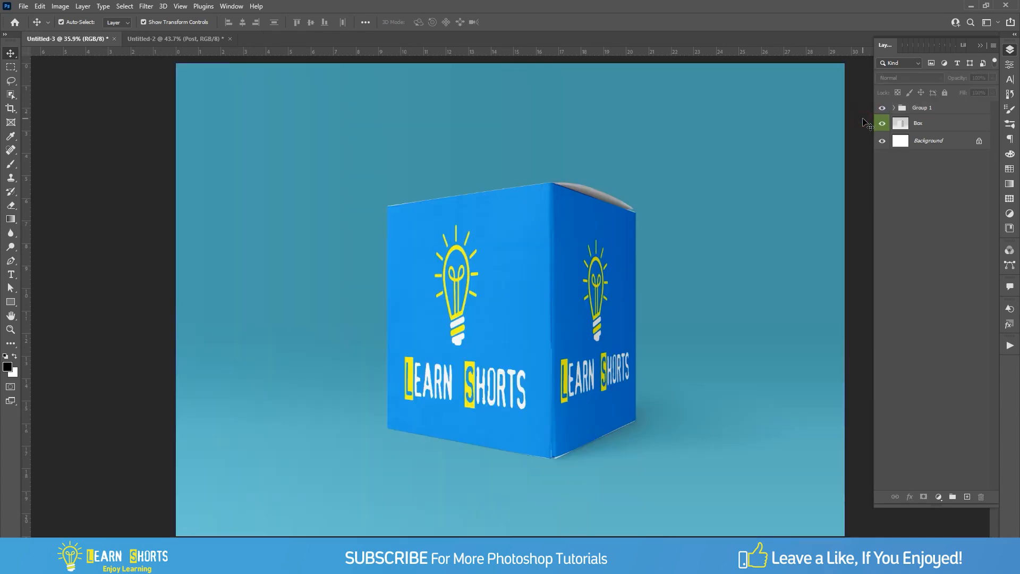